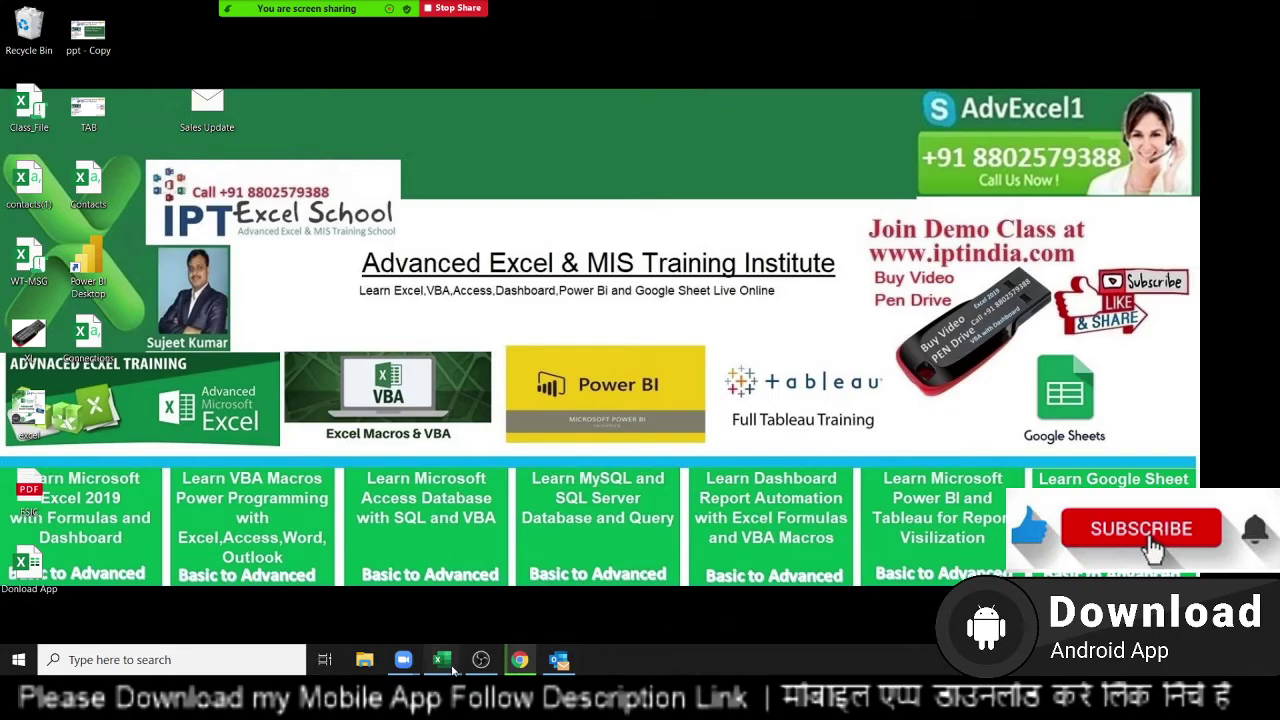
- From Book12's Developer tab, launch the Visual Basic editor and insert a new Module1
{"action": "mouse_move", "coordinate": [442, 660]}
{"action": "left_click", "coordinate": [741, 618]}
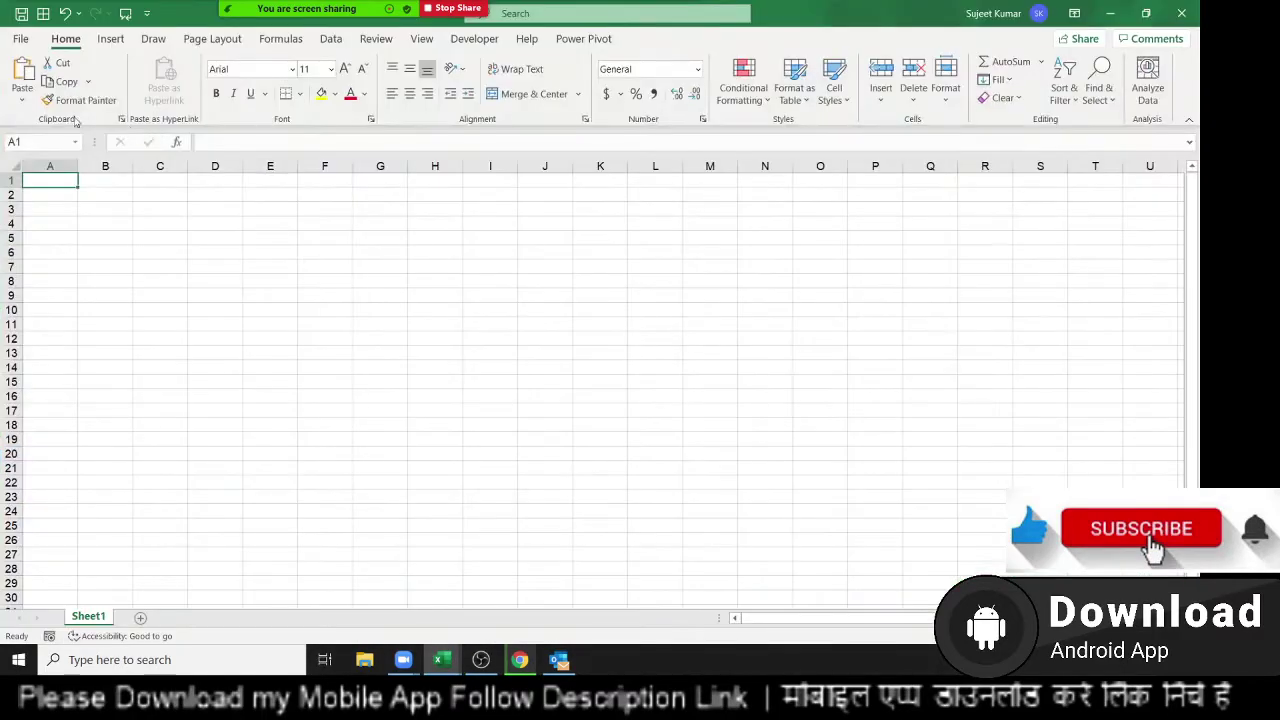
{"action": "left_click", "coordinate": [470, 40]}
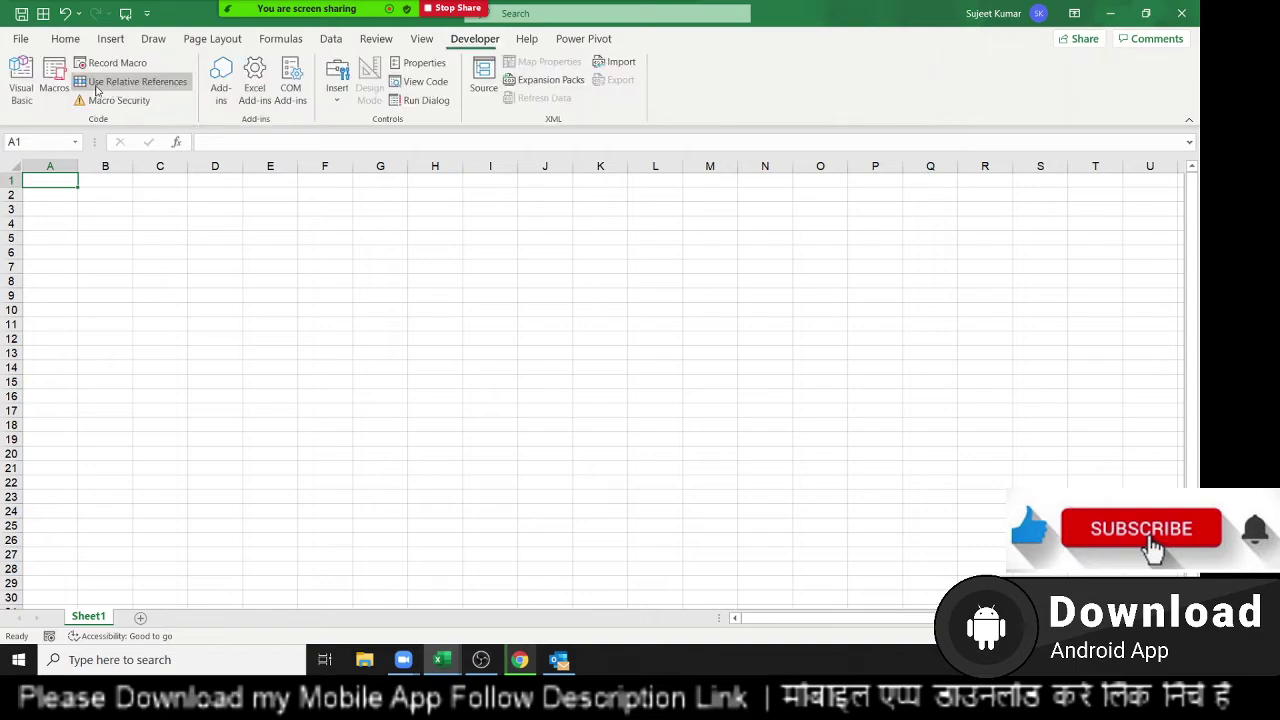
{"action": "left_click", "coordinate": [22, 82]}
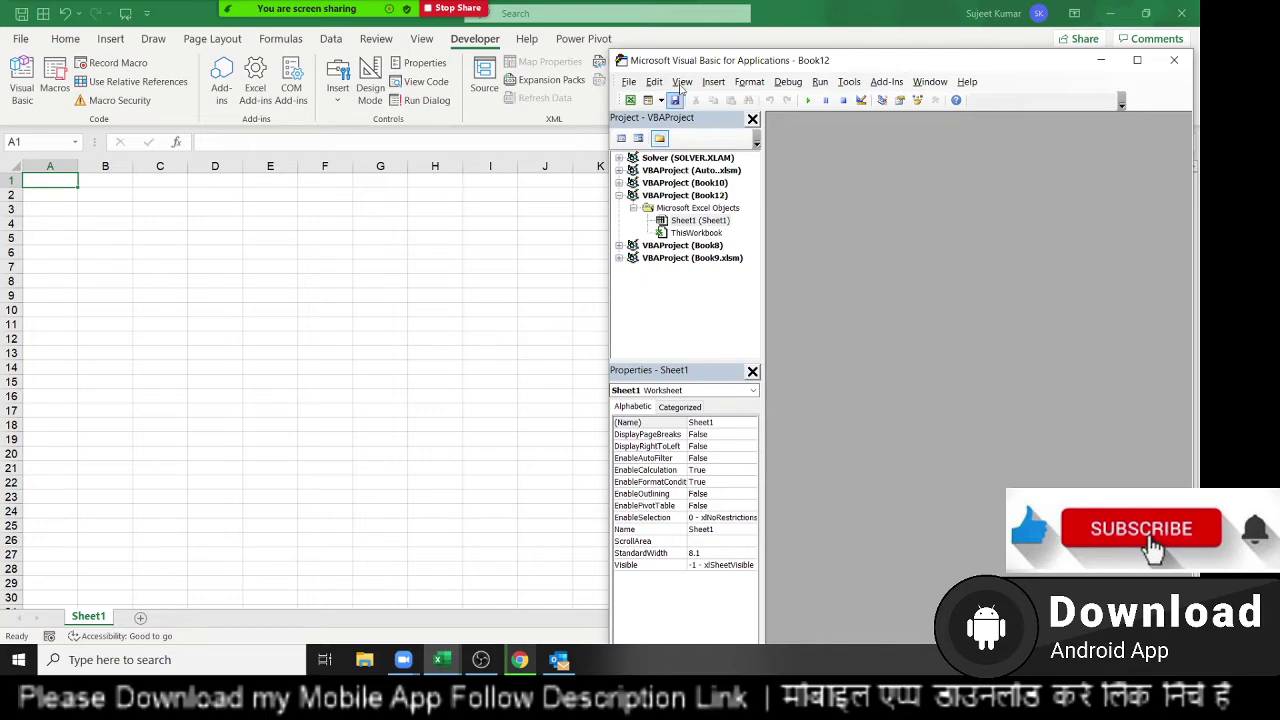
{"action": "left_click", "coordinate": [681, 81]}
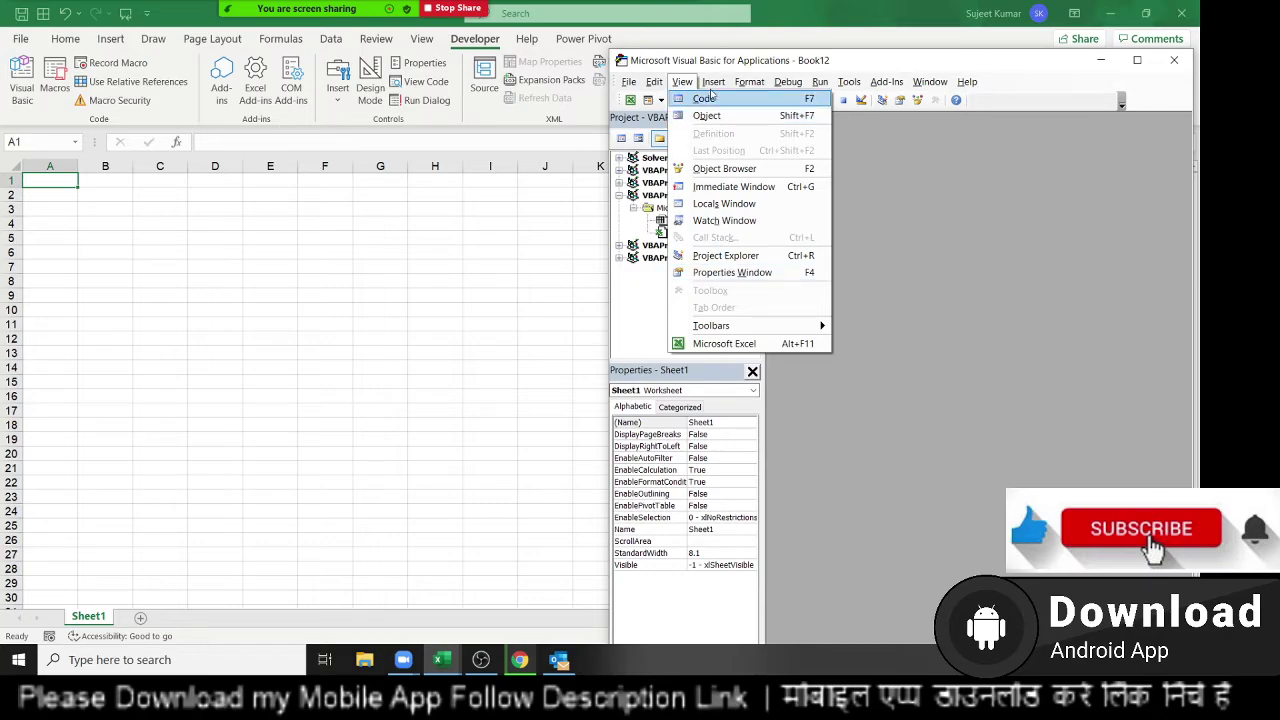
{"action": "mouse_move", "coordinate": [713, 82]}
{"action": "left_click", "coordinate": [737, 135]}
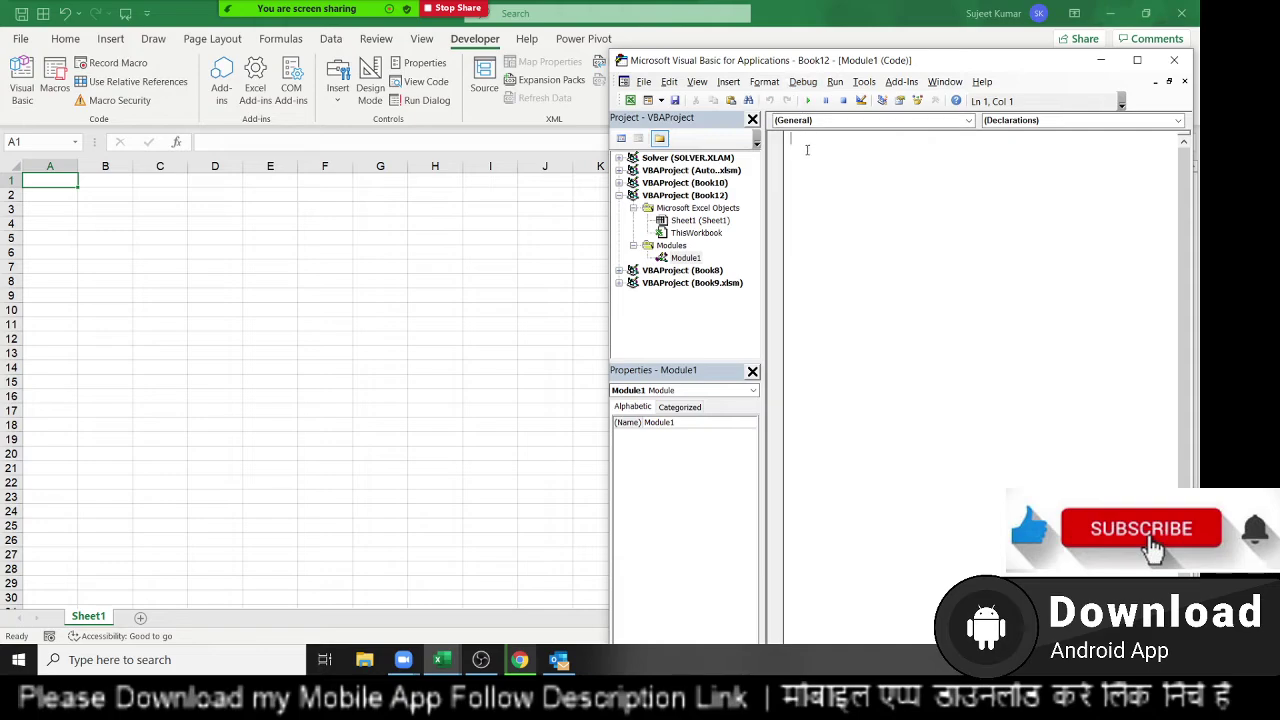
- Start Sub rr() and list Application, Workbooks, Sheets and Range on separate lines
{"action": "type", "text": "sub "}
{"action": "type", "text": "rr("}
{"action": "key", "text": "Return"}
{"action": "key", "text": "Return"}
{"action": "key", "text": "Return"}
{"action": "key", "text": "Return"}
{"action": "type", "text": "app"}
{"action": "type", "text": "lica"}
{"action": "type", "text": "tion"}
{"action": "key", "text": "Return"}
{"action": "type", "text": "work"}
{"action": "type", "text": "books"}
{"action": "key", "text": "Return"}
{"action": "type", "text": "sheets"}
{"action": "key", "text": "Return"}
{"action": "type", "text": "ra"}
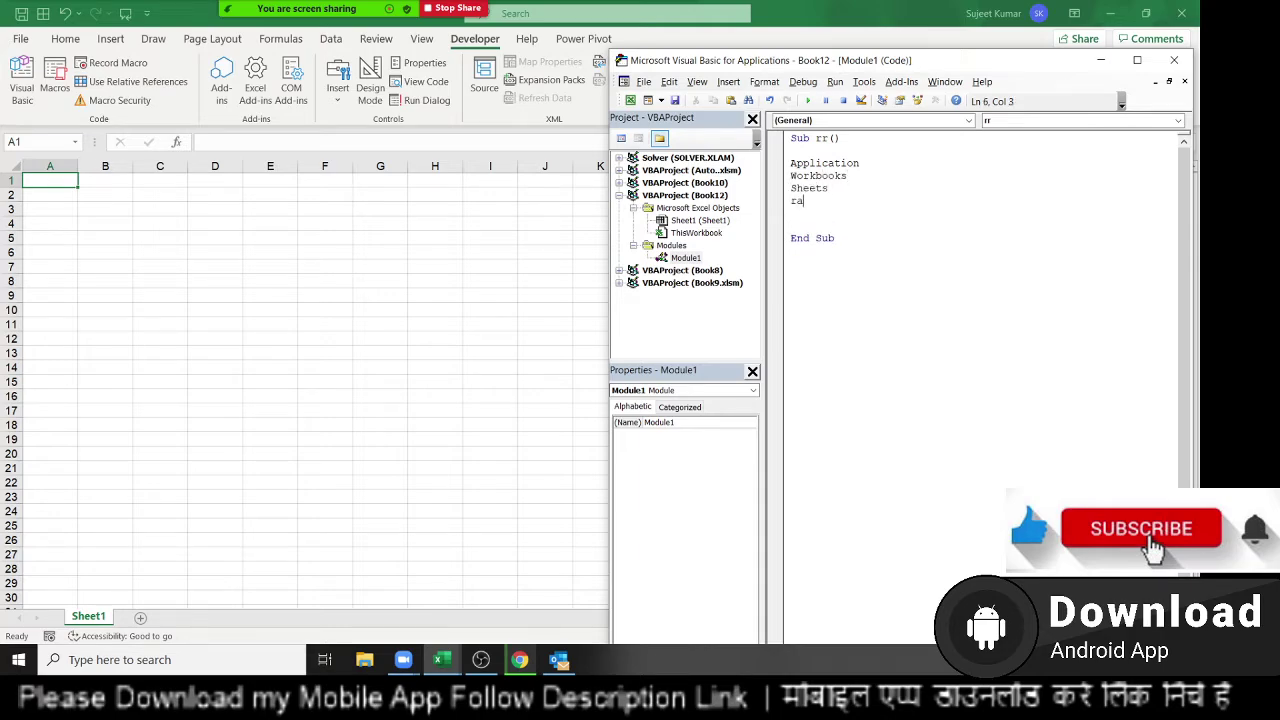
{"action": "type", "text": "nge"}
{"action": "key", "text": "Return"}
{"action": "key", "text": "Return"}
- Select cell A1 on the sheet, then add a Range("A1").Select line to the macro
{"action": "left_click", "coordinate": [215, 295]}
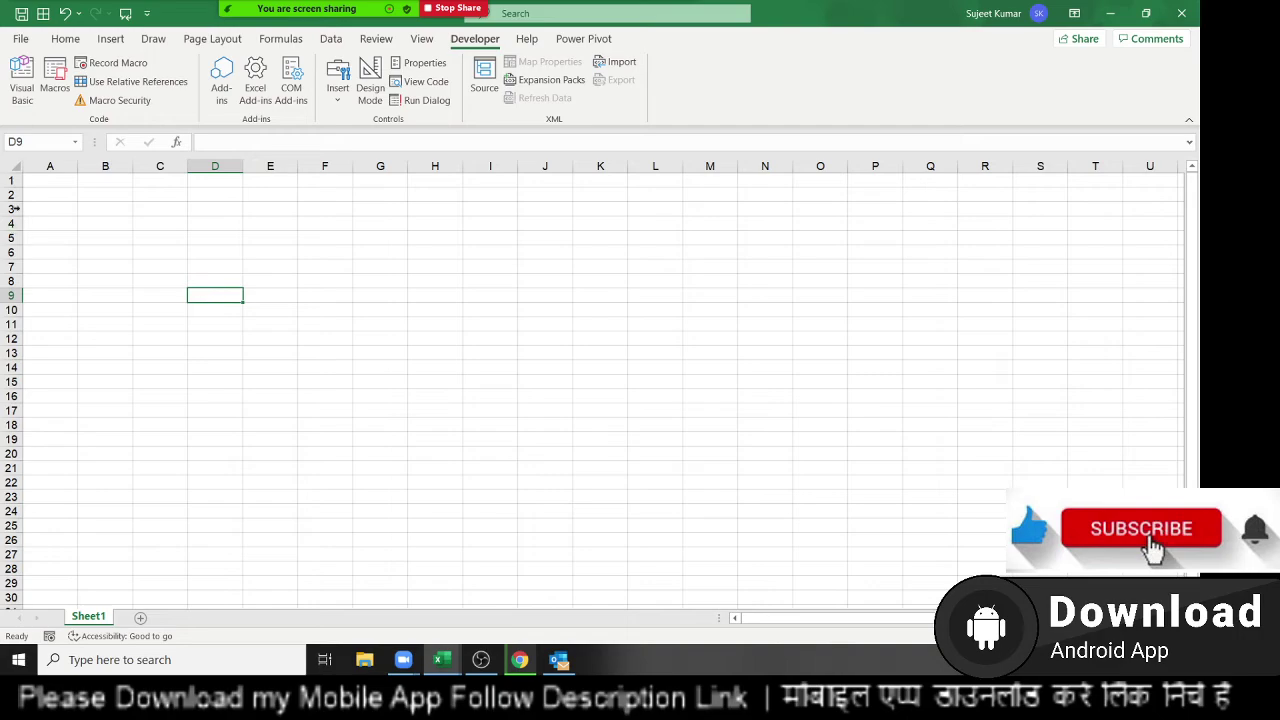
{"action": "left_click", "coordinate": [60, 180]}
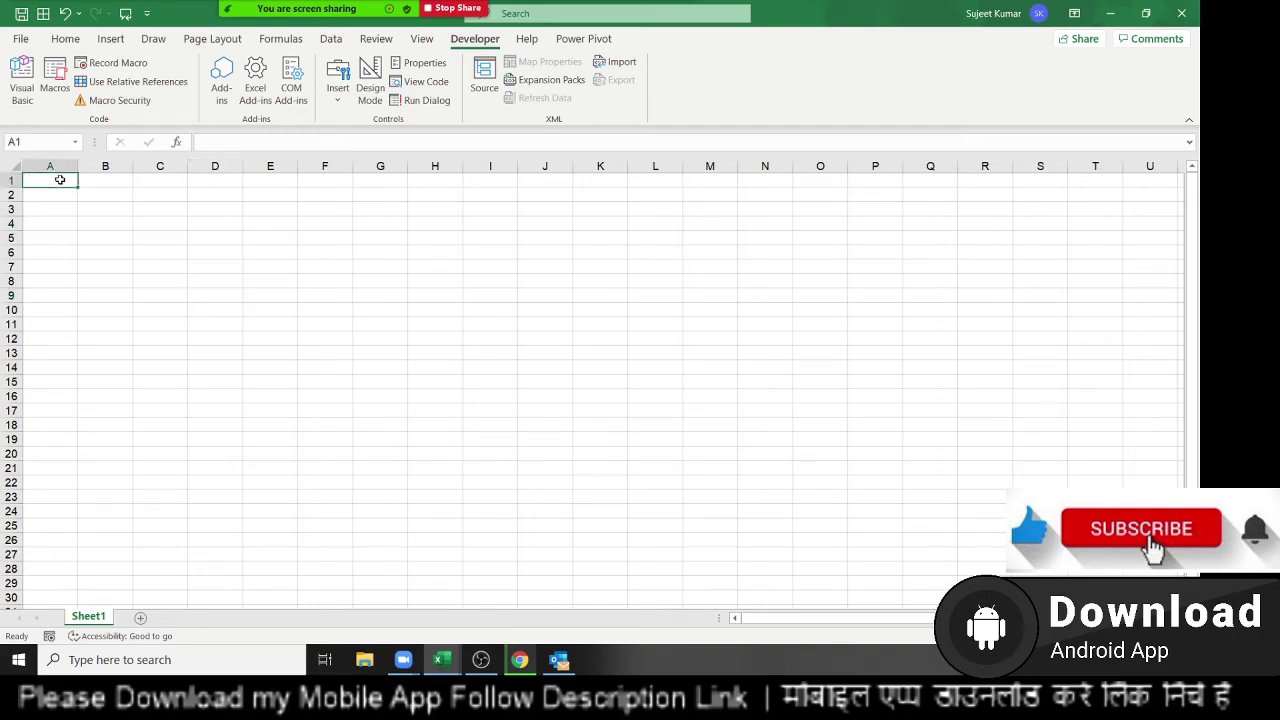
{"action": "key", "text": "alt+F11"}
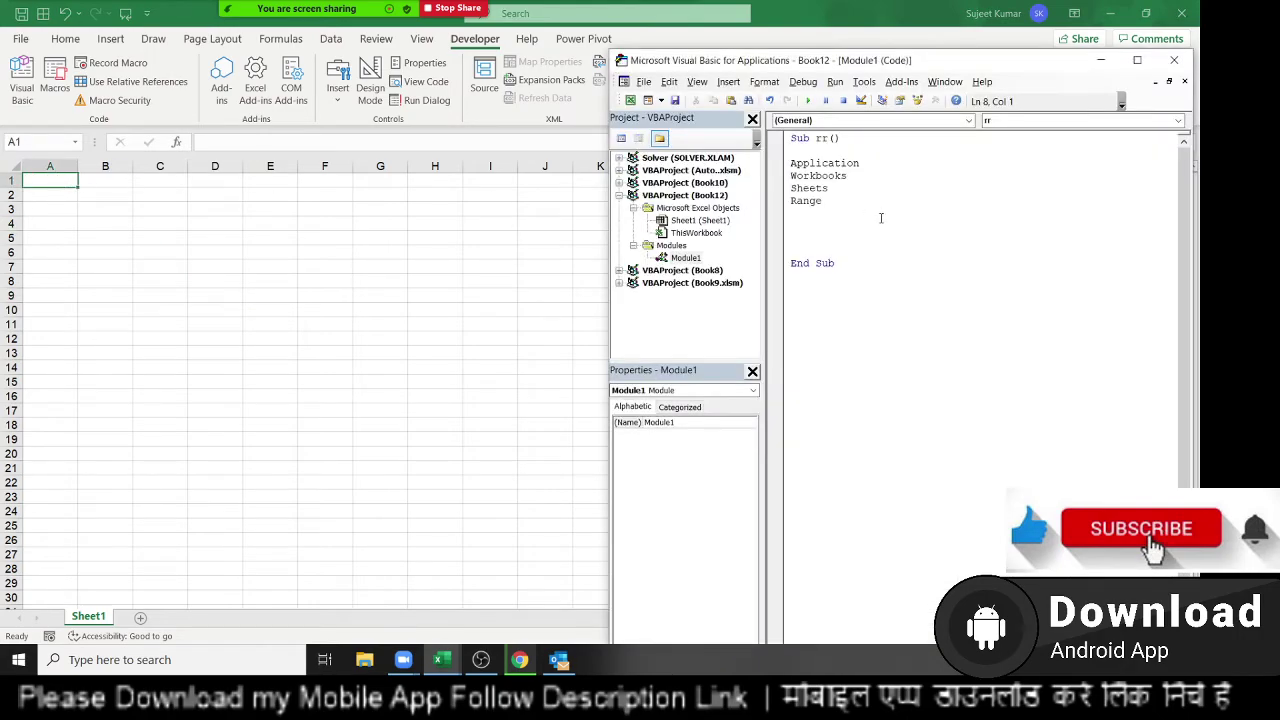
{"action": "key", "text": "Return"}
{"action": "type", "text": "ra"}
{"action": "type", "text": "nge("}
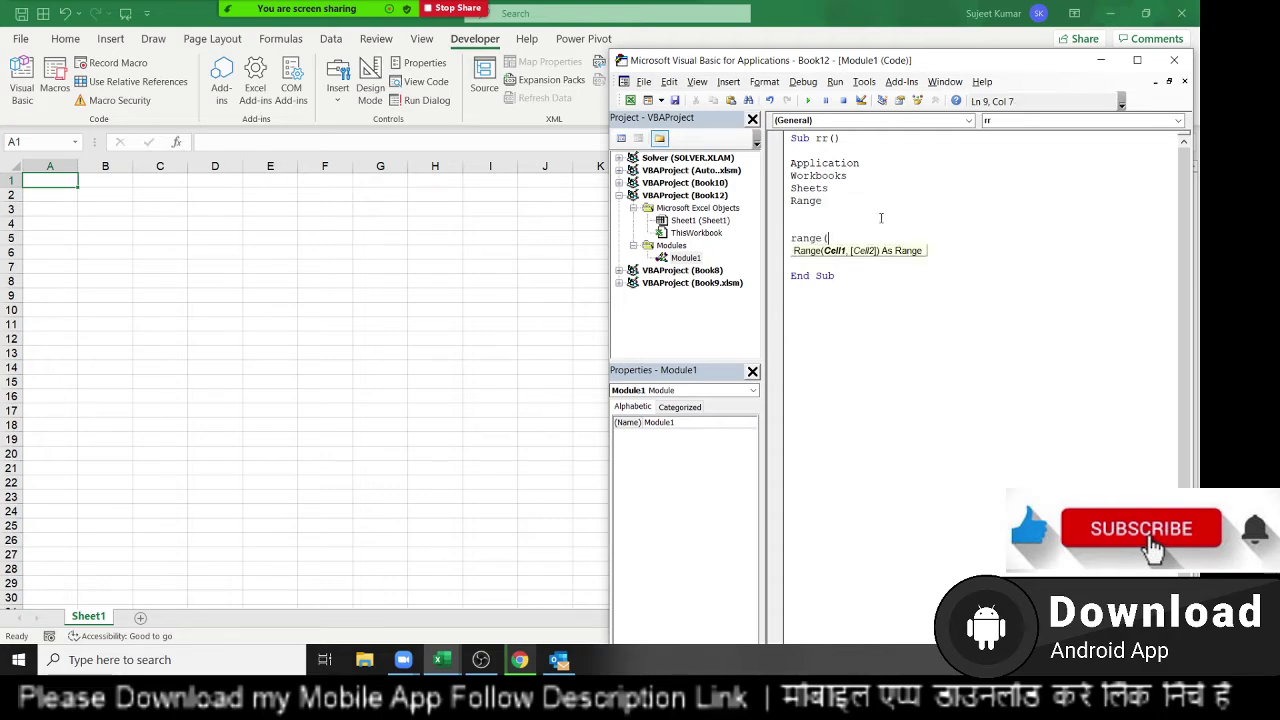
{"action": "type", "text": "\"A"}
{"action": "type", "text": "1\")"}
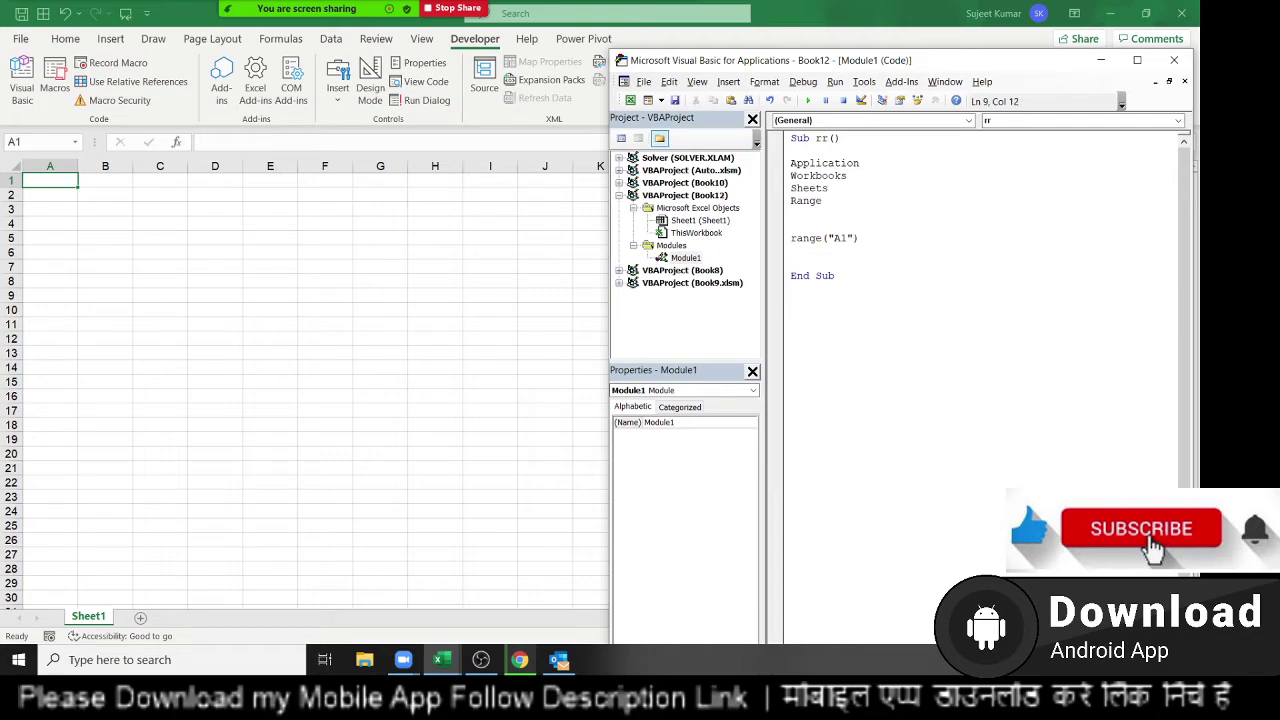
{"action": "type", "text": ".ser"}
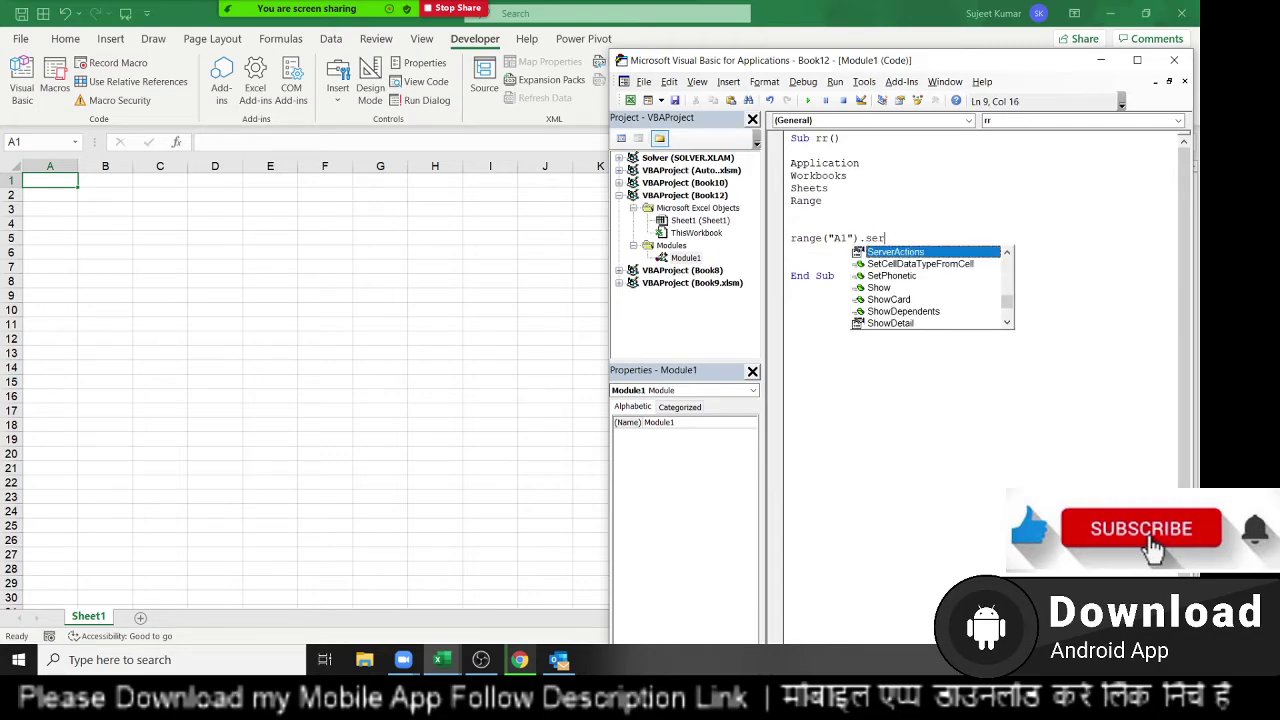
{"action": "key", "text": "BackSpace"}
{"action": "type", "text": "le"}
{"action": "key", "text": "Tab"}
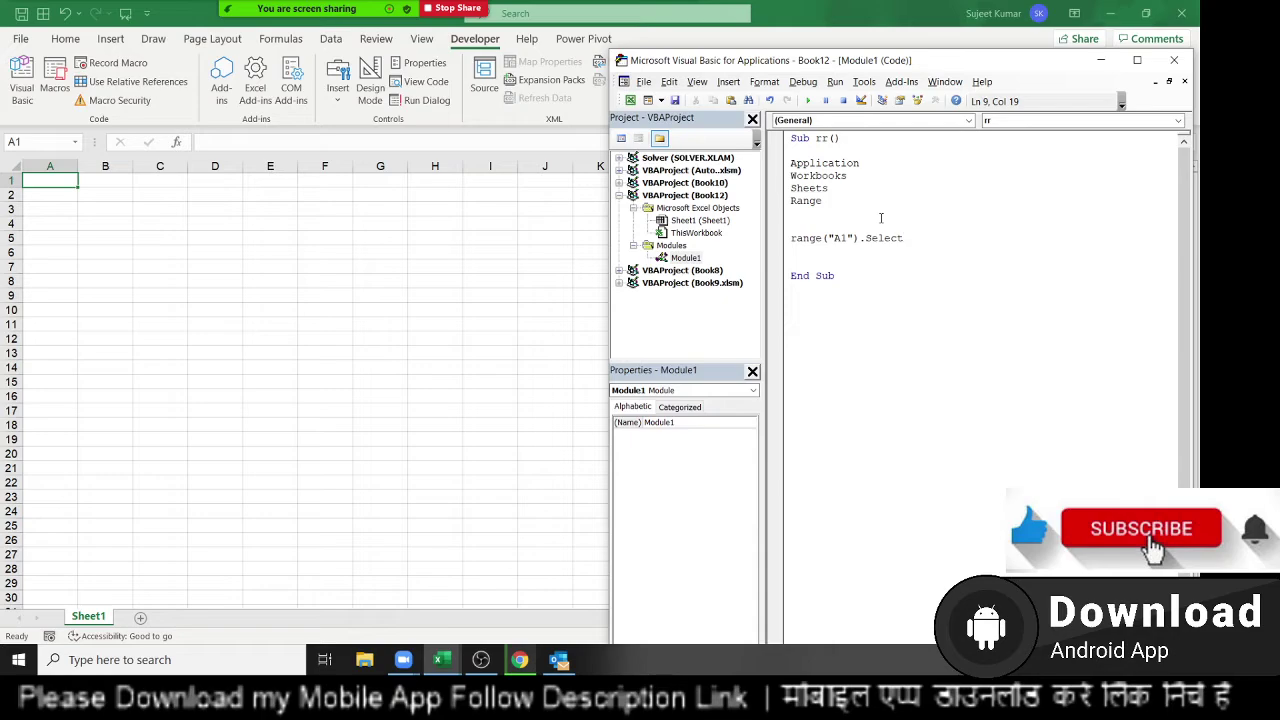
{"action": "key", "text": "Return"}
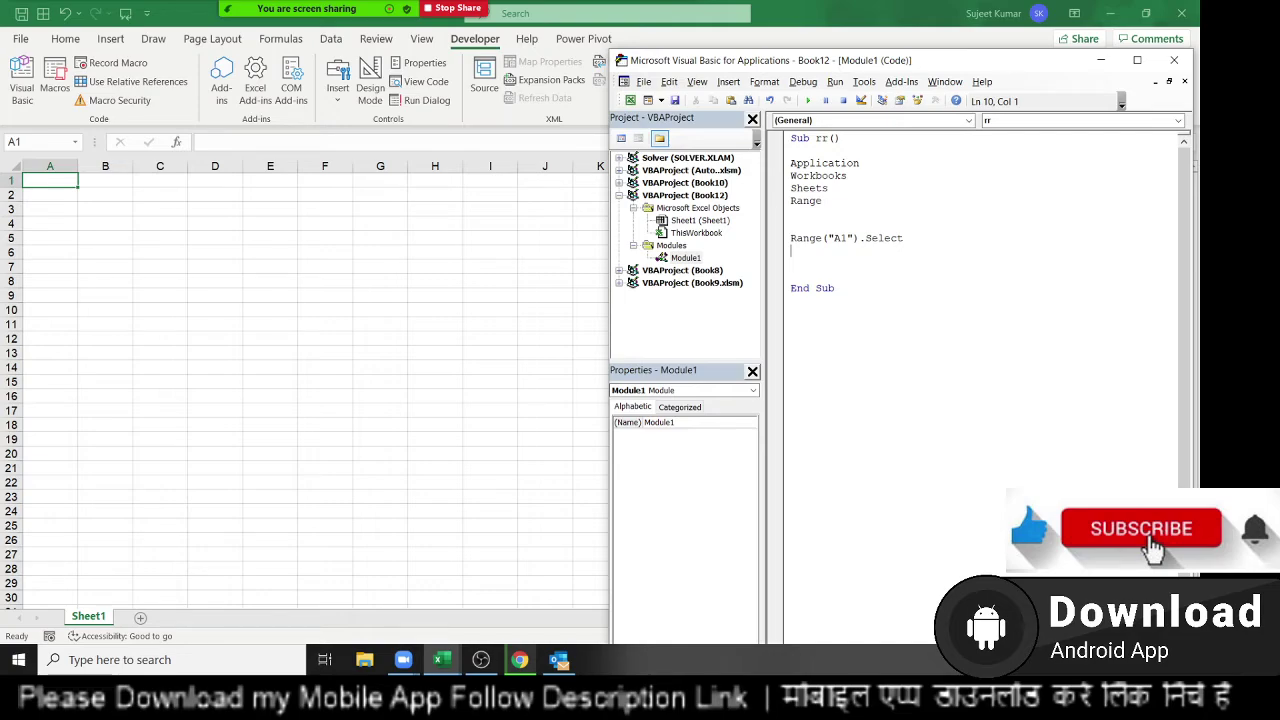
- Add a Cells(1, 1).Select line and compare it by selecting A1 on the sheet
{"action": "key", "text": "Return"}
{"action": "type", "text": "cells"}
{"action": "type", "text": "(1,1"}
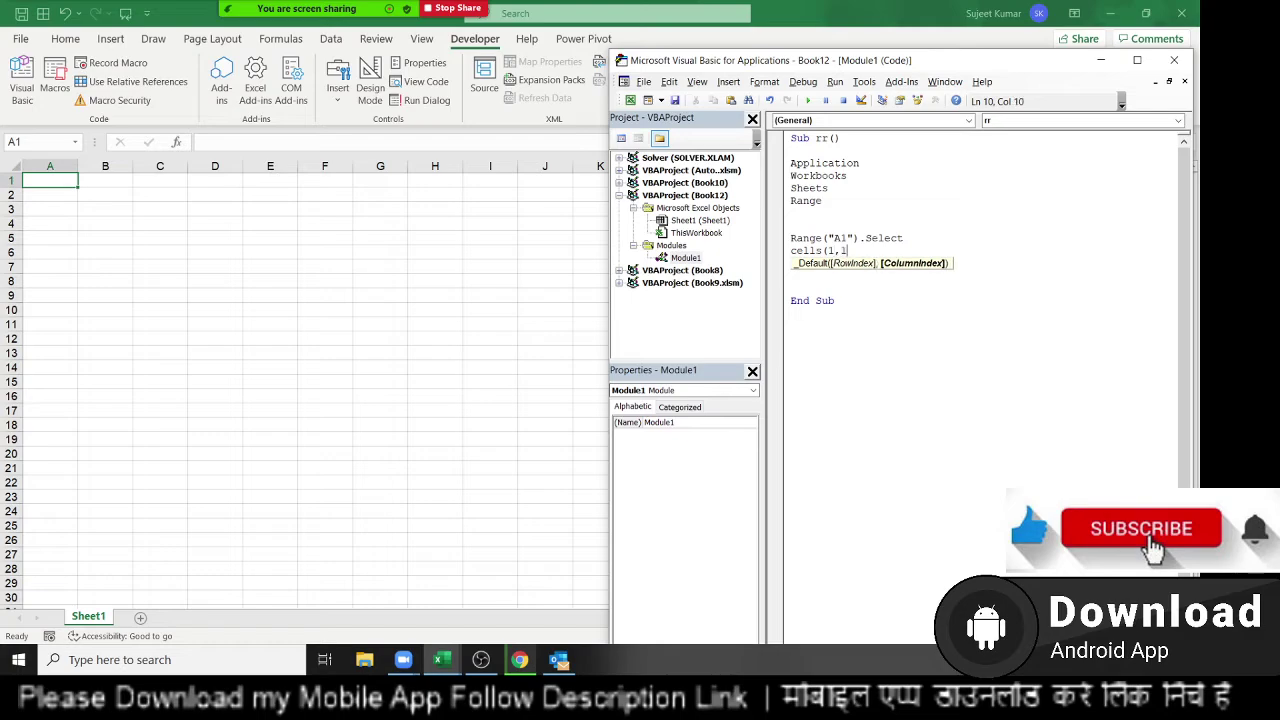
{"action": "type", "text": ").se"}
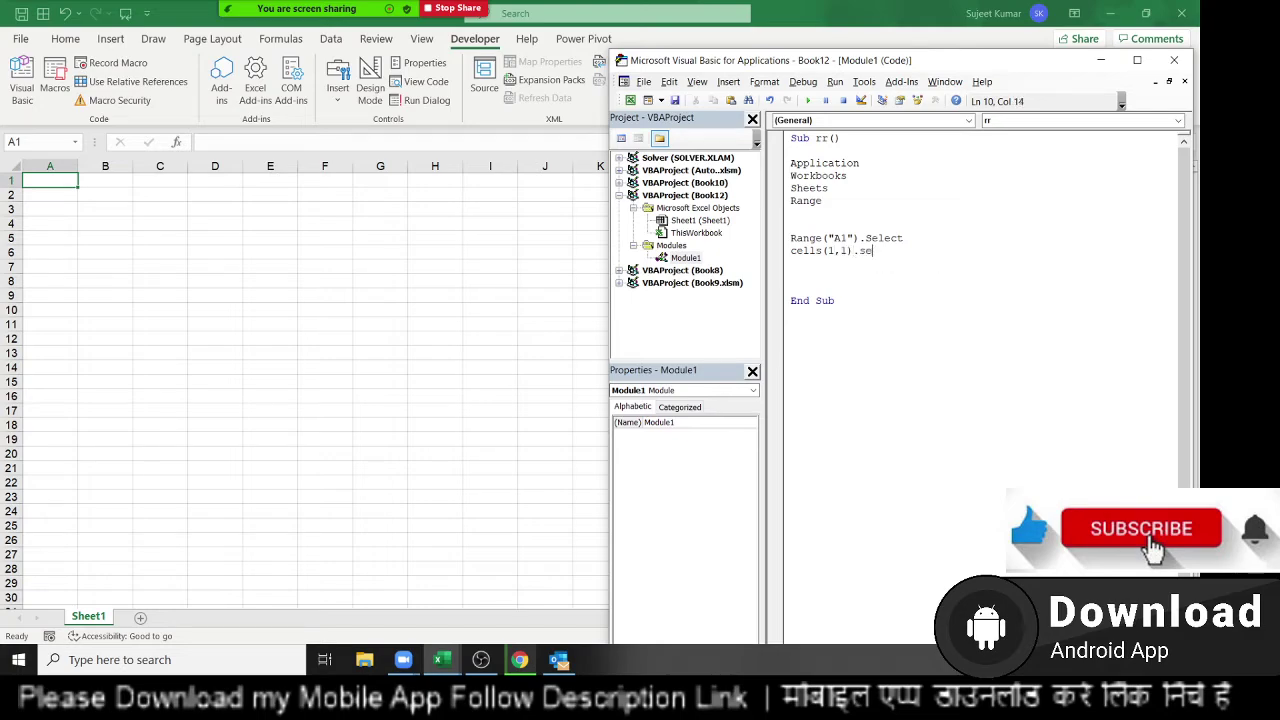
{"action": "type", "text": "lect"}
{"action": "key", "text": "Return"}
{"action": "left_click", "coordinate": [220, 237]}
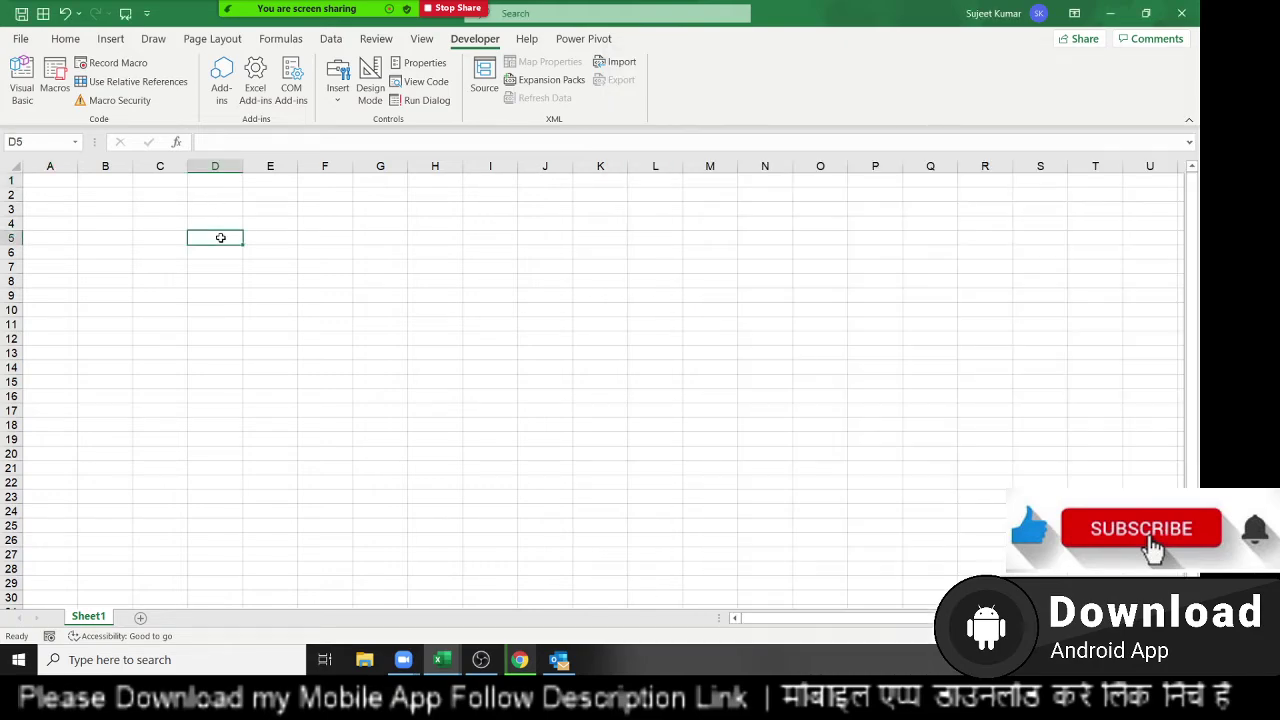
{"action": "left_click", "coordinate": [58, 182]}
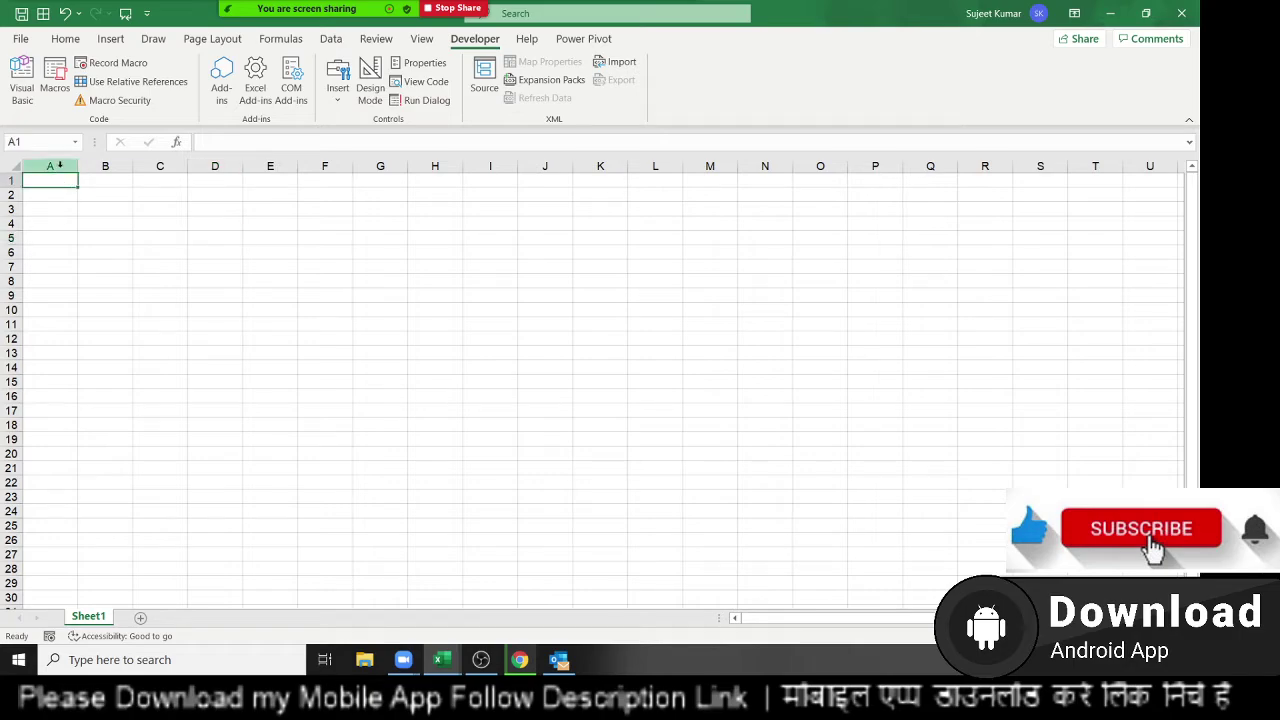
{"action": "key", "text": "alt+F11"}
- Add ActiveCell and Selection lines below Cells(1, 1).Select
{"action": "left_click", "coordinate": [853, 270]}
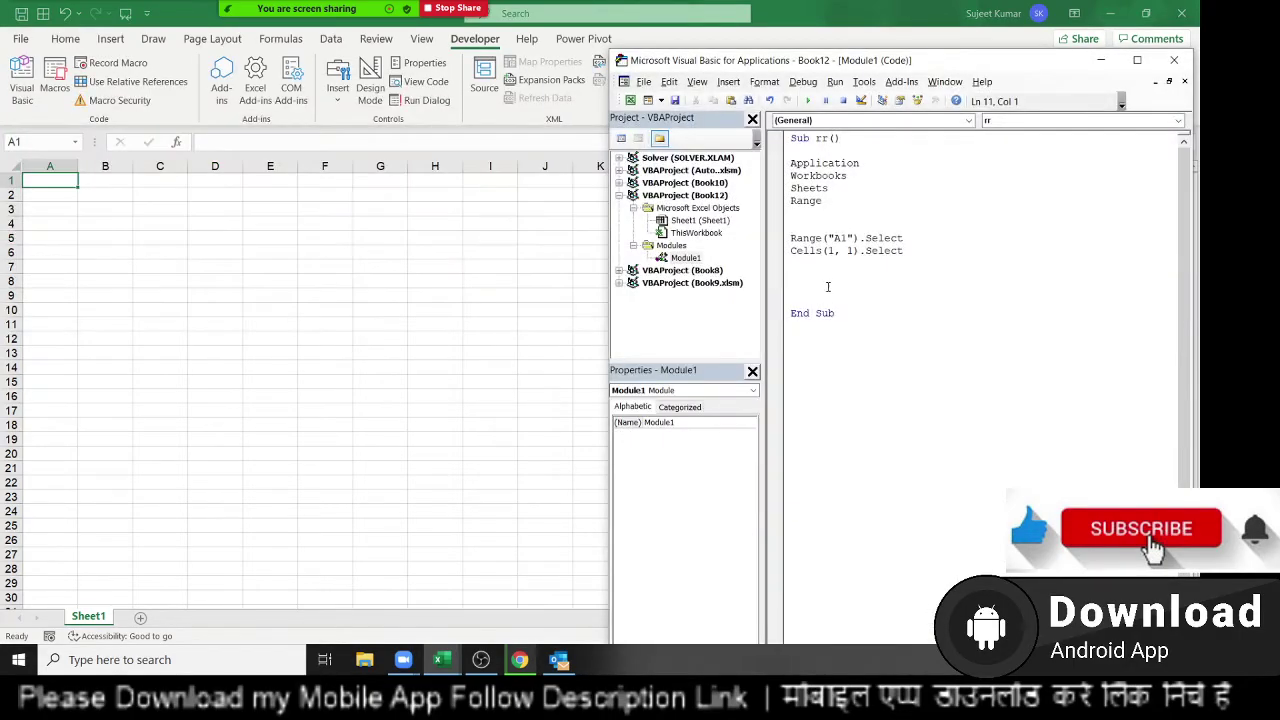
{"action": "key", "text": "Return"}
{"action": "type", "text": "ac"}
{"action": "type", "text": "tivecel"}
{"action": "type", "text": "l"}
{"action": "key", "text": "Return"}
{"action": "type", "text": "selec"}
{"action": "type", "text": "tion"}
{"action": "key", "text": "Return"}
- Select B2:F8 and then E12 on the sheet to illustrate Selection and ActiveCell
{"action": "mouse_move", "coordinate": [110, 195]}
{"action": "left_mouse_down"}
{"action": "mouse_move", "coordinate": [144, 221]}
{"action": "mouse_move", "coordinate": [337, 290]}
{"action": "left_mouse_up"}
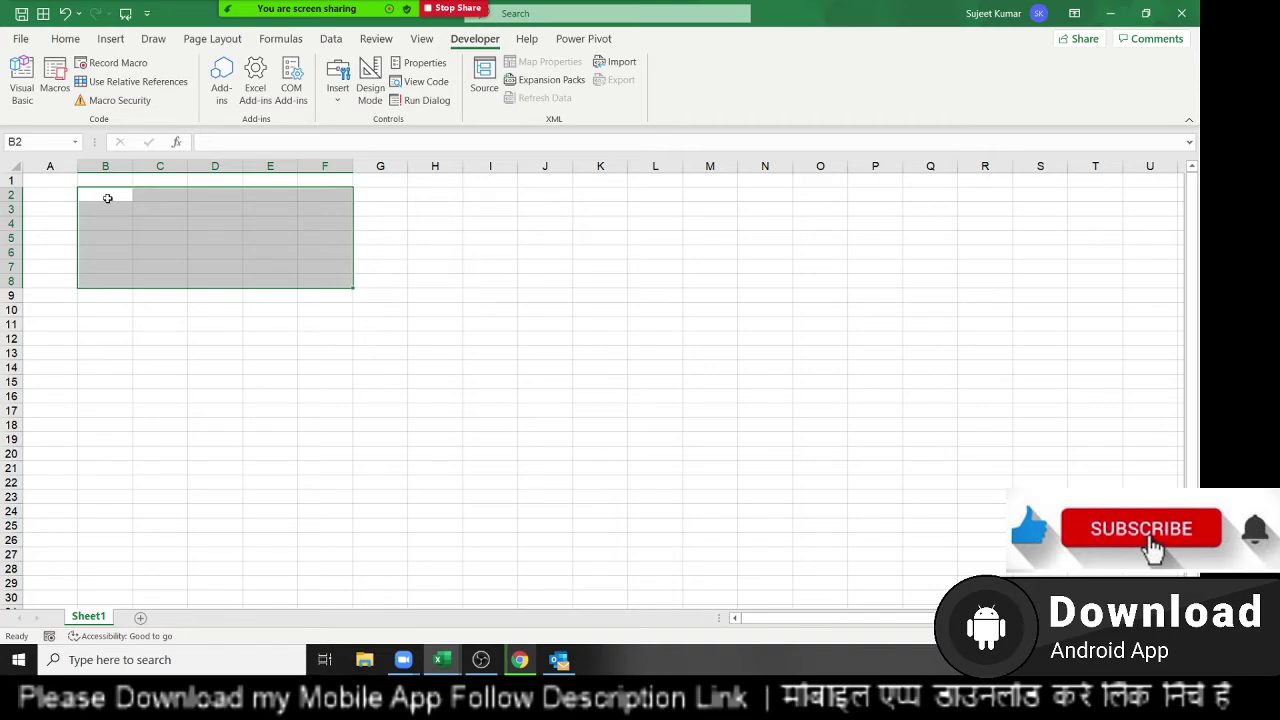
{"action": "key", "text": "alt+F11"}
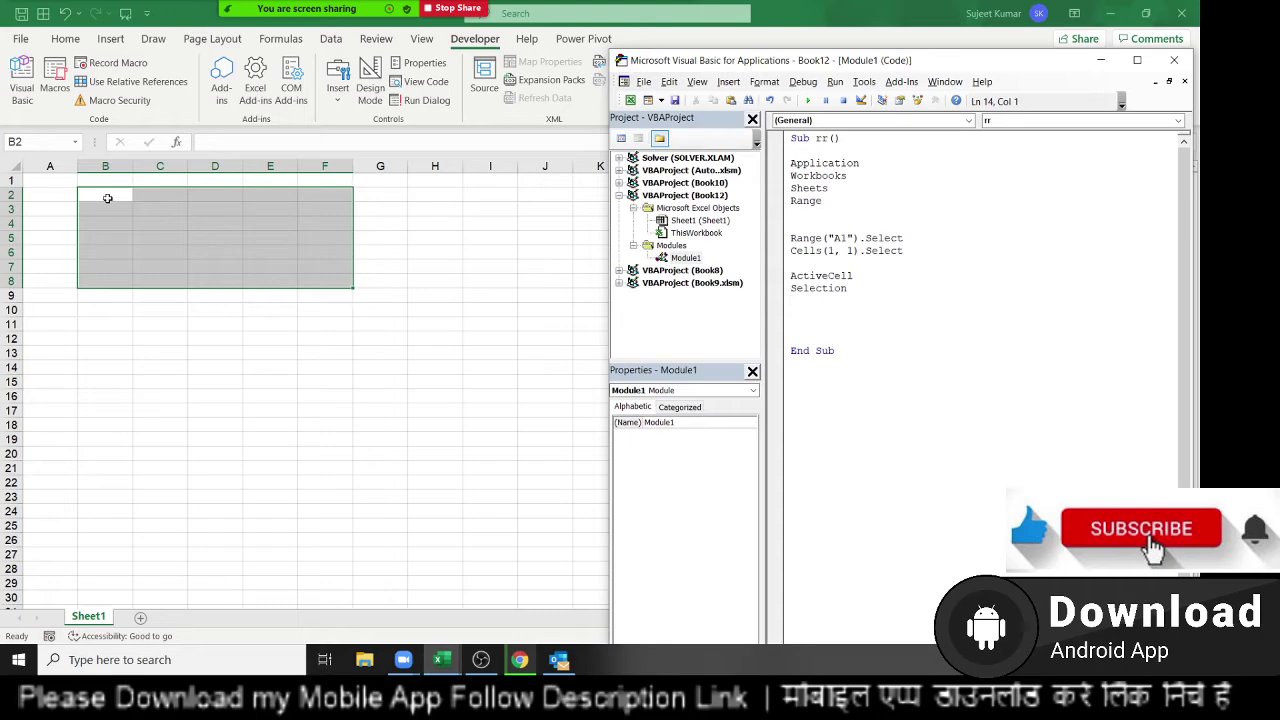
{"action": "key", "text": "Return"}
{"action": "key", "text": "Return"}
{"action": "key", "text": "alt+F11"}
{"action": "left_click", "coordinate": [263, 346]}
{"action": "key", "text": "alt+F11"}
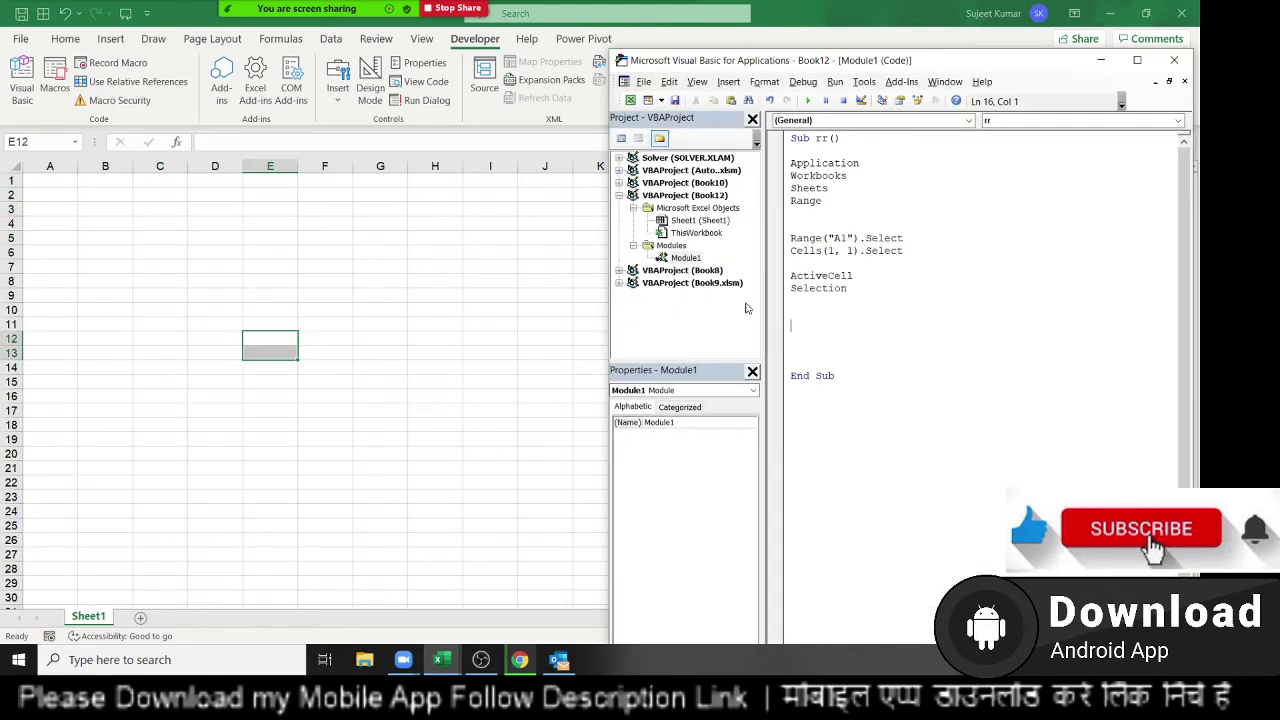
{"action": "left_click", "coordinate": [820, 238]}
{"action": "double_click", "coordinate": [815, 237]}
{"action": "left_click", "coordinate": [815, 237]}
- Add Sheet2 to the workbook and type a Range("A1").Select line after Selection
{"action": "left_click", "coordinate": [140, 617]}
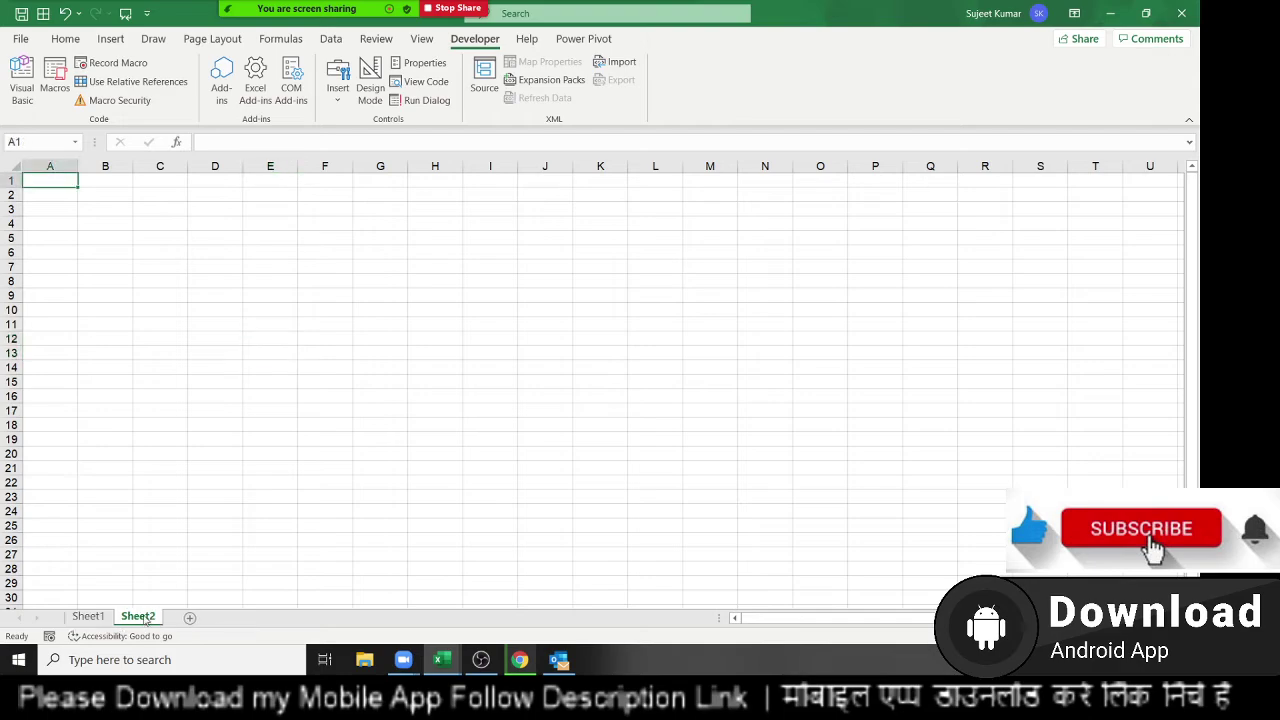
{"action": "key", "text": "alt+F11"}
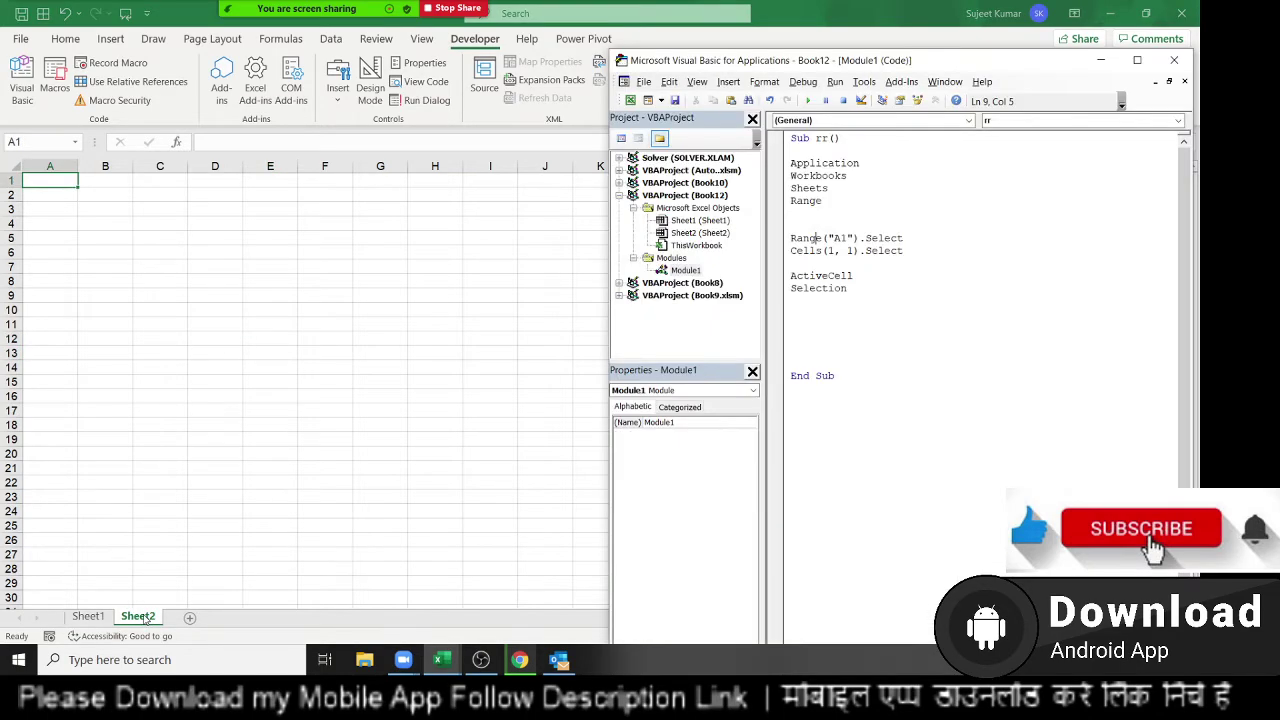
{"action": "left_click", "coordinate": [802, 313]}
{"action": "type", "text": "range("}
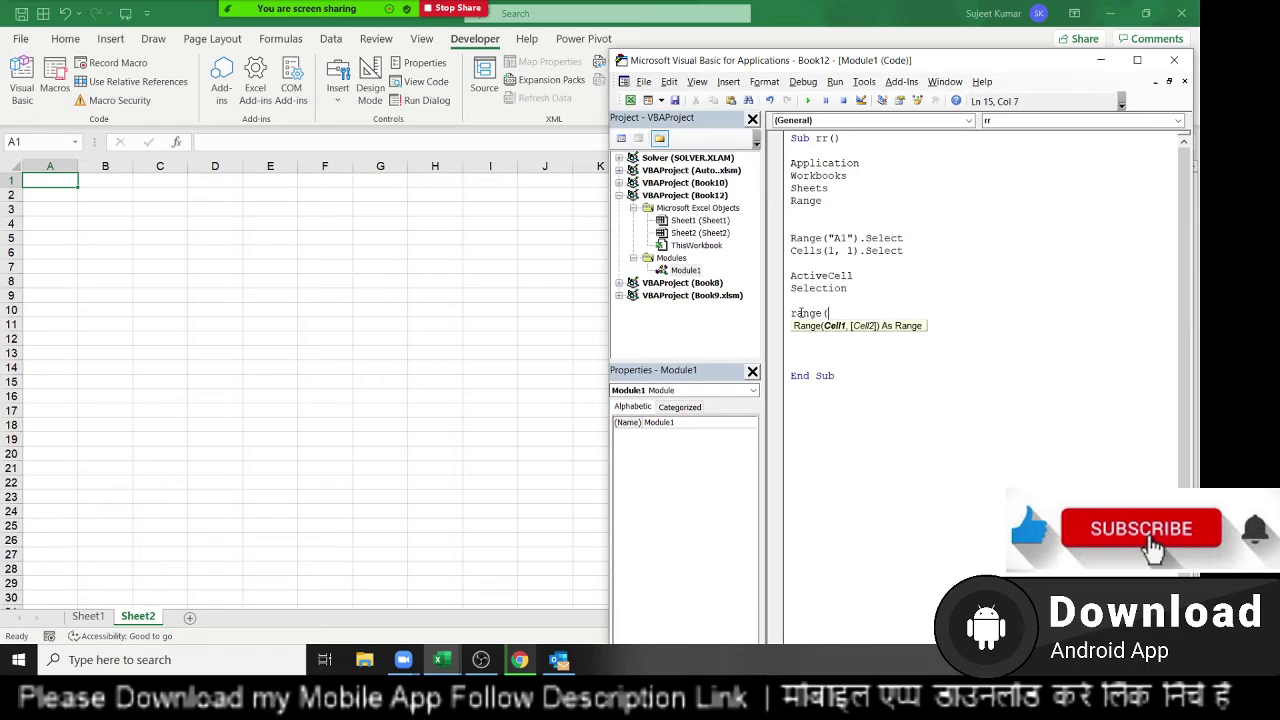
{"action": "type", "text": "\"A1"}
{"action": "type", "text": "\").se"}
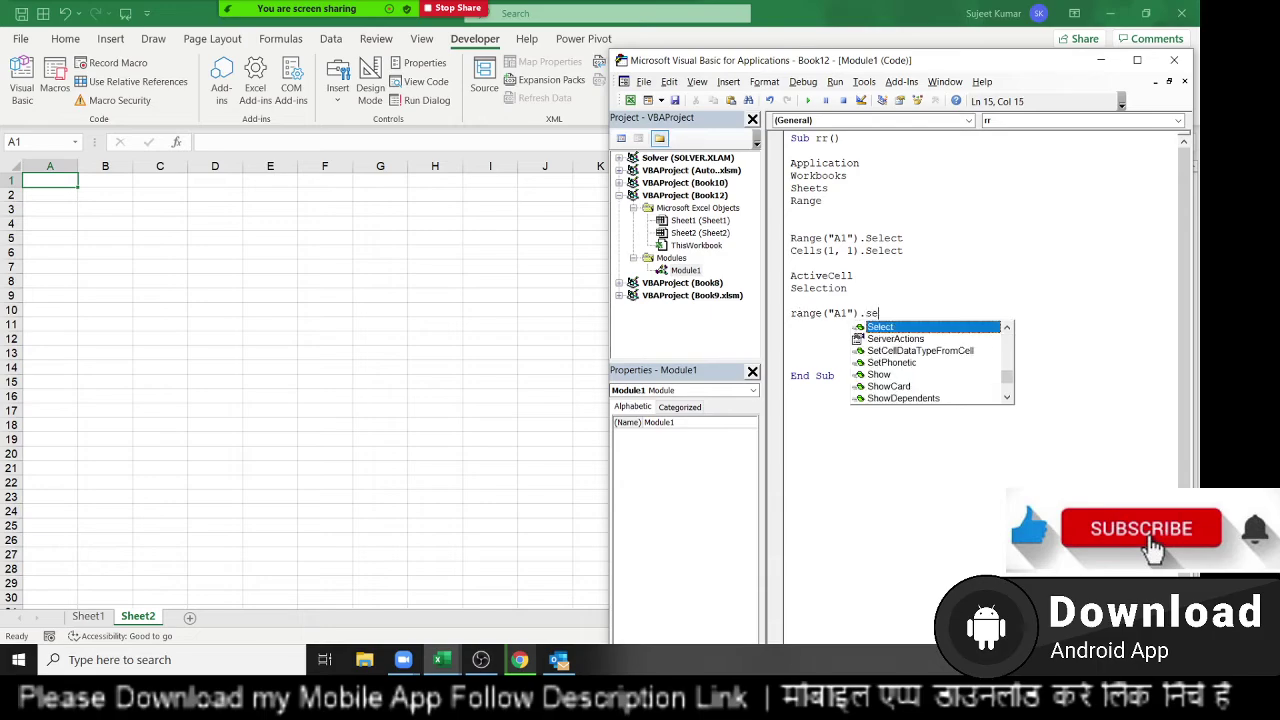
{"action": "key", "text": "Tab"}
{"action": "key", "text": "Return"}
- Insert Sheets("sheet2").Select above the Range("A1").Select line
{"action": "key", "text": "Up"}
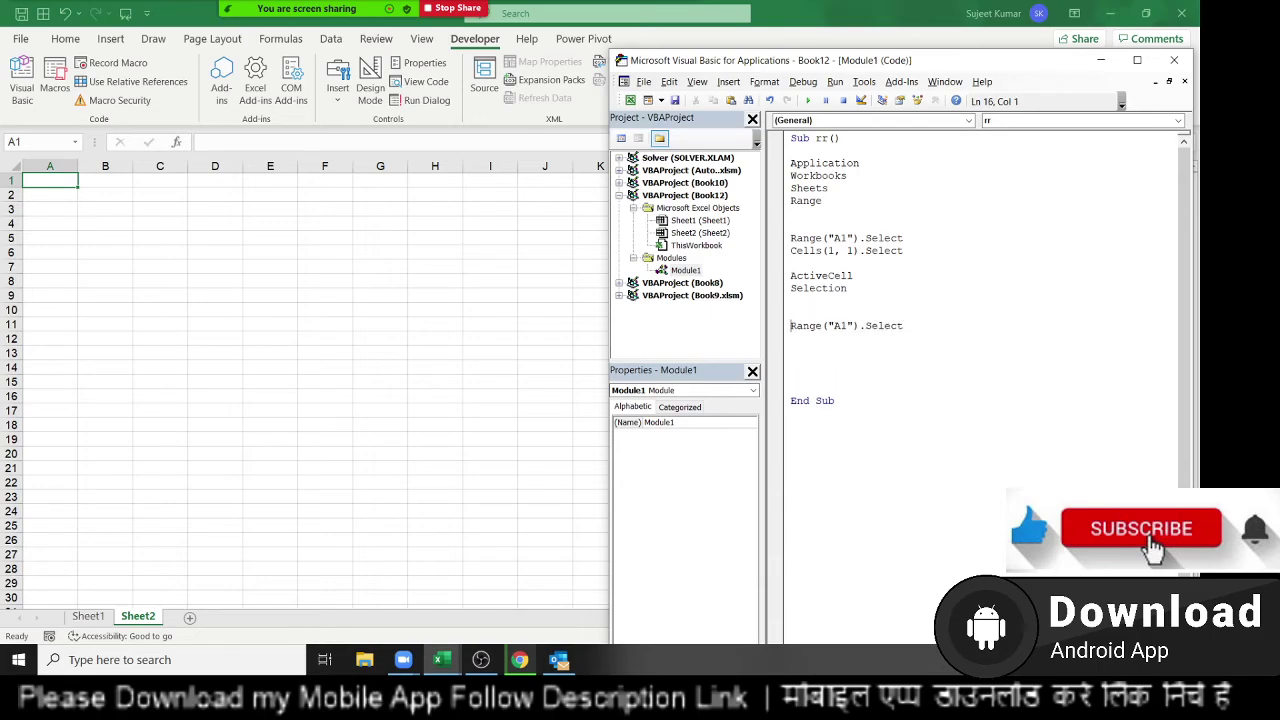
{"action": "key", "text": "Return"}
{"action": "key", "text": "Up"}
{"action": "type", "text": "she"}
{"action": "type", "text": "ets("}
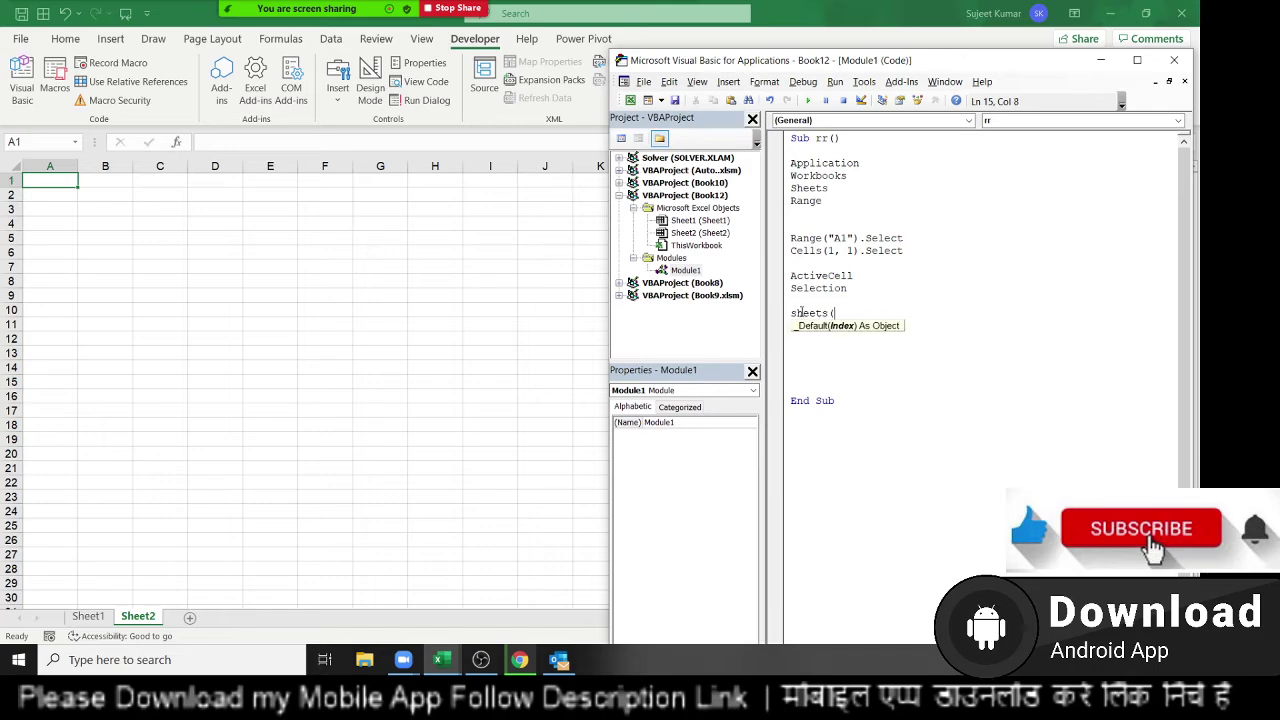
{"action": "type", "text": "\"s"}
{"action": "type", "text": "heer"}
{"action": "key", "text": "BackSpace"}
{"action": "type", "text": "t2"}
{"action": "type", "text": "\").selec"}
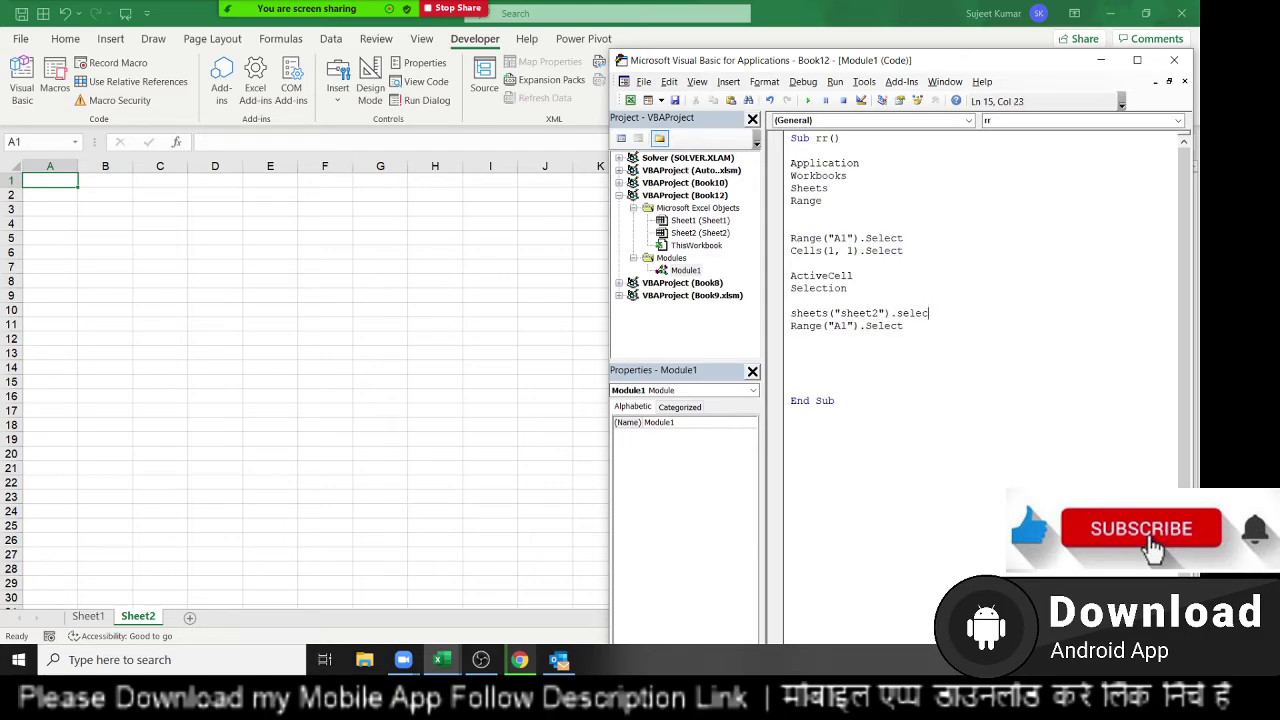
{"action": "type", "text": "t"}
{"action": "key", "text": "Down"}
- Insert Workbooks("Book2.xlsx").Activate above the Sheets line
{"action": "key", "text": "Up"}
{"action": "key", "text": "Up"}
{"action": "key", "text": "Return"}
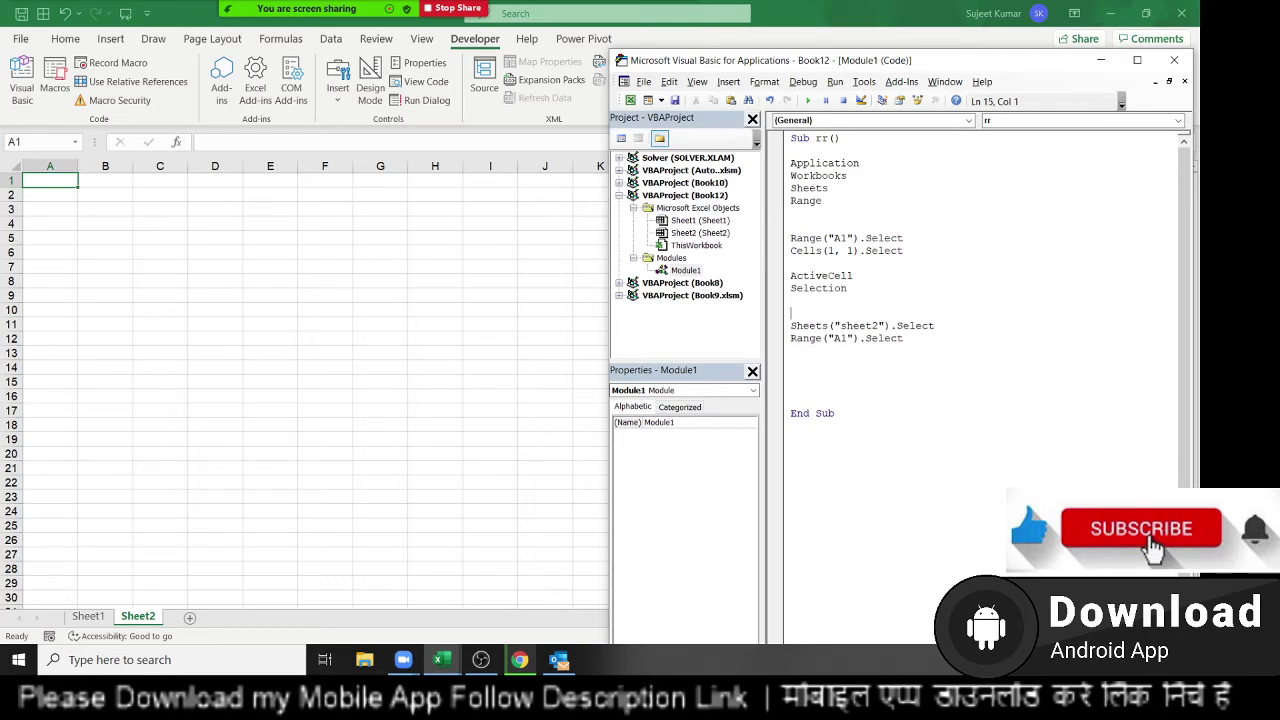
{"action": "type", "text": "workb"}
{"action": "type", "text": "ooks("}
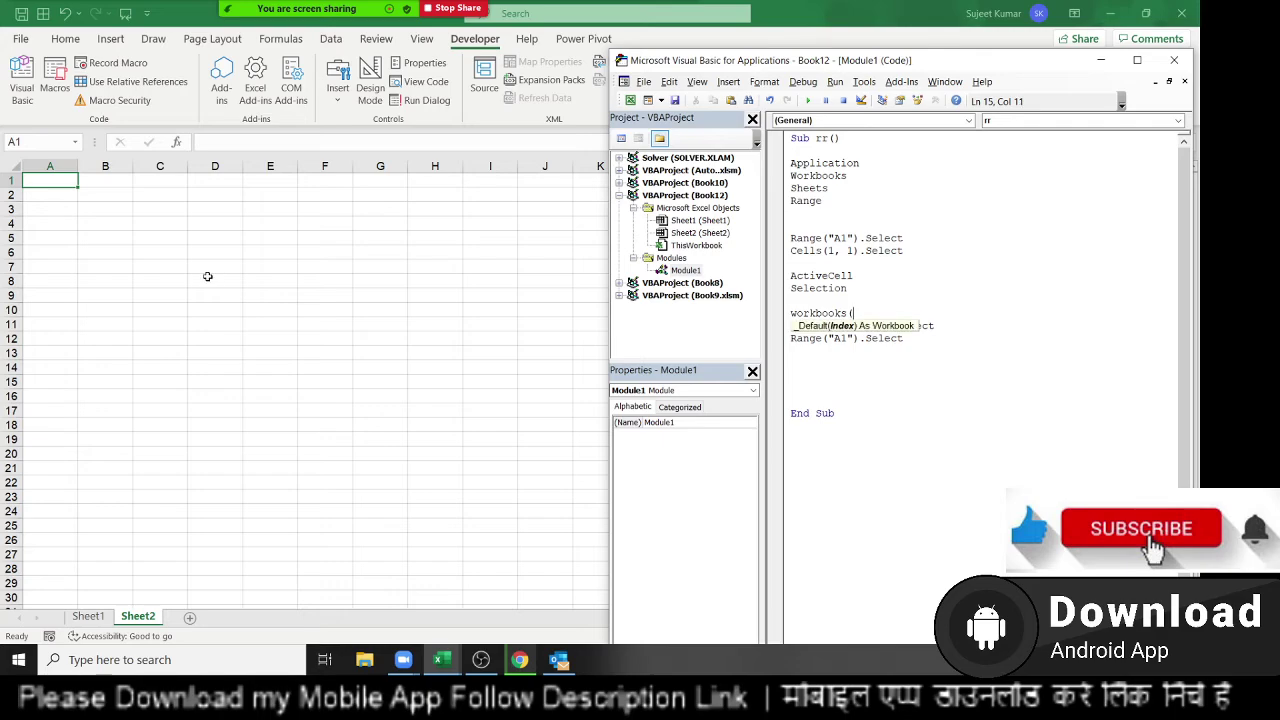
{"action": "type", "text": "\"B"}
{"action": "type", "text": "ook2"}
{"action": "type", "text": ".xl"}
{"action": "type", "text": "sx\")"}
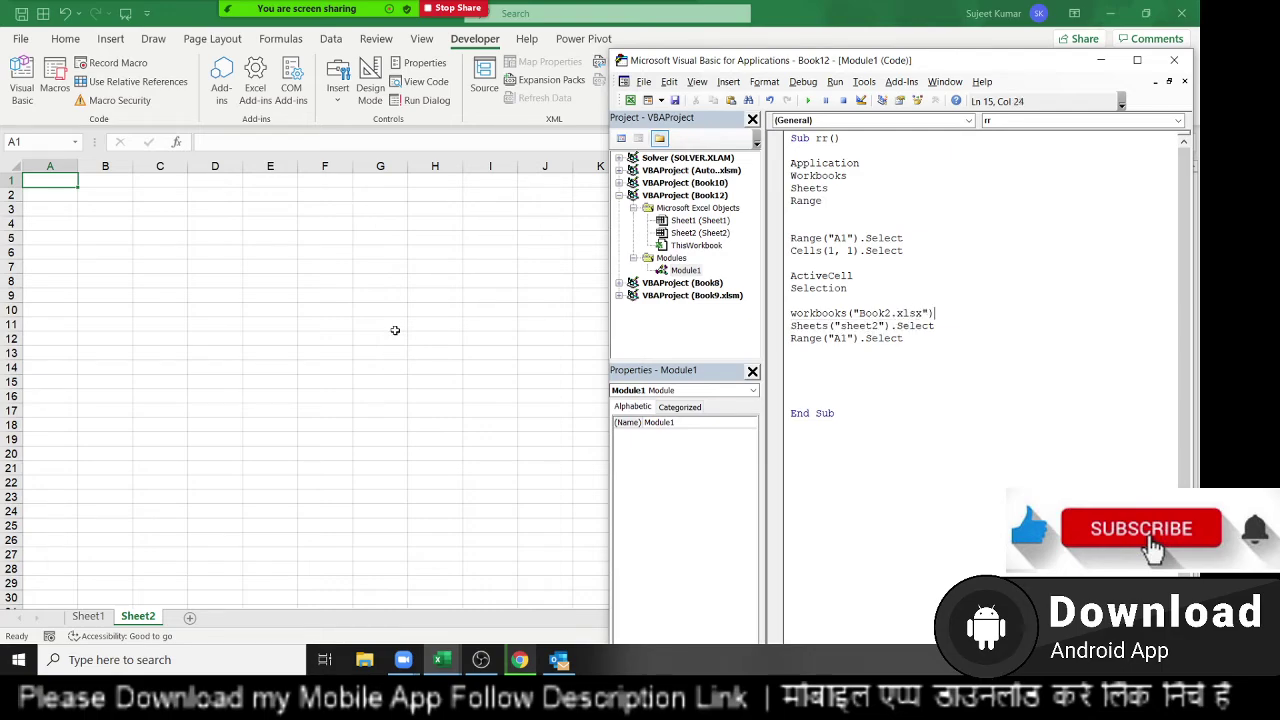
{"action": "type", "text": ".a"}
{"action": "key", "text": "Down"}
{"action": "key", "text": "Down"}
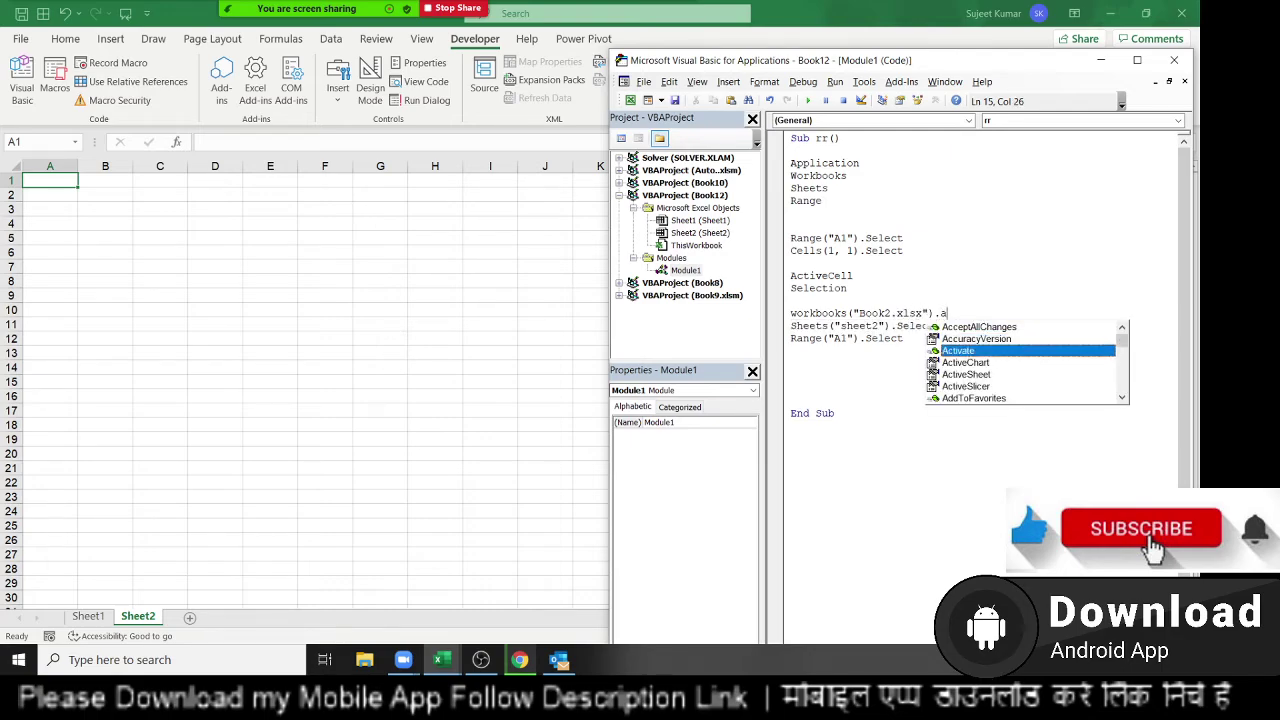
{"action": "key", "text": "Tab"}
{"action": "key", "text": "Down"}
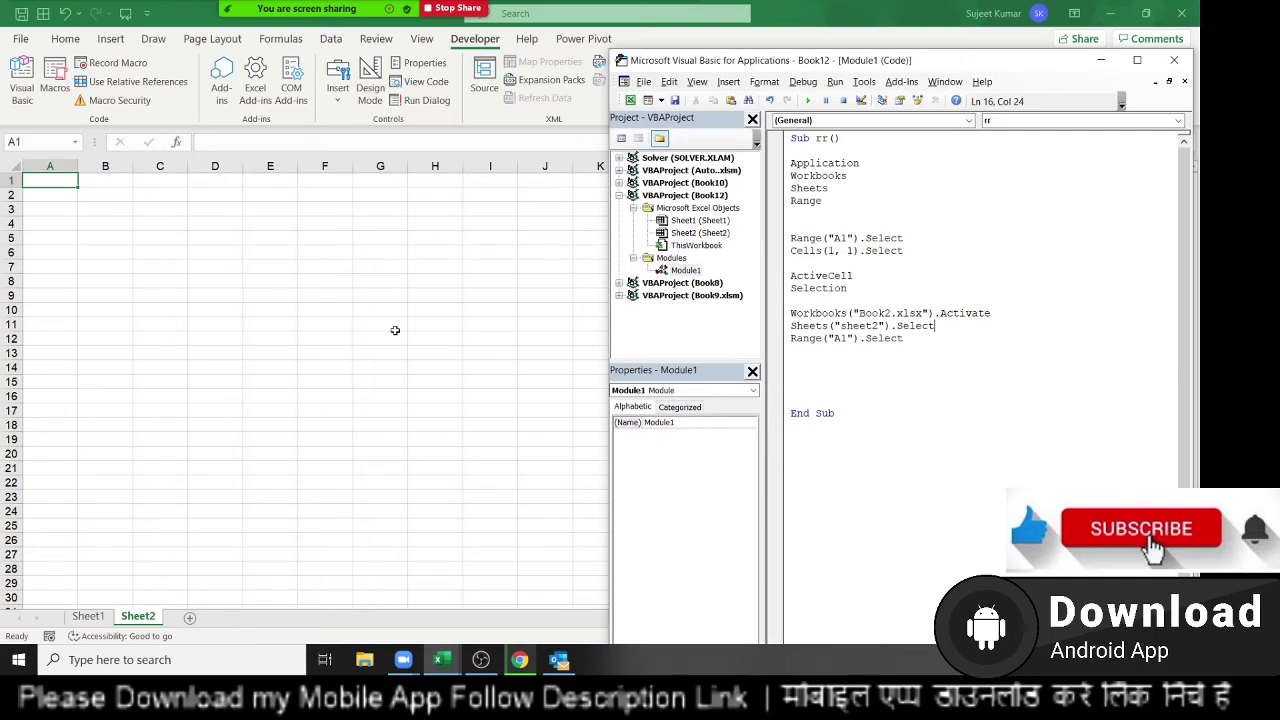
{"action": "left_click", "coordinate": [905, 360]}
{"action": "left_click_drag", "start_coordinate": [828, 363], "coordinate": [780, 314]}
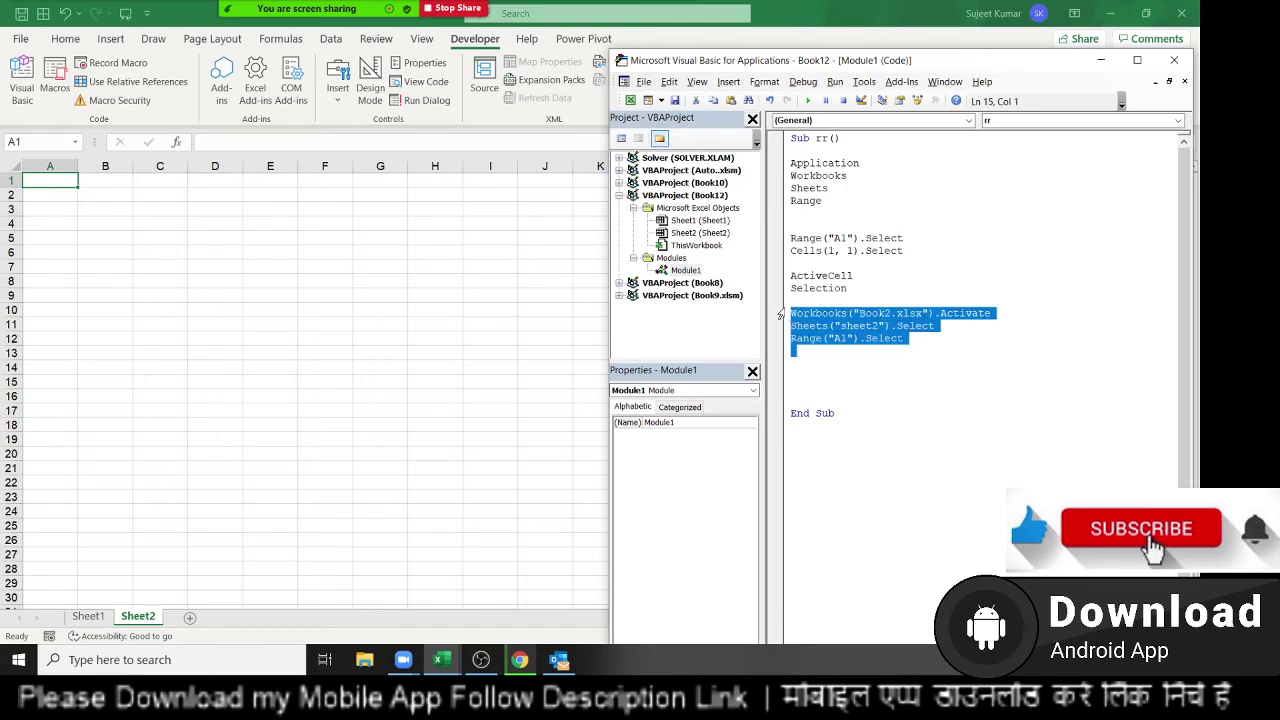
{"action": "left_click", "coordinate": [796, 385]}
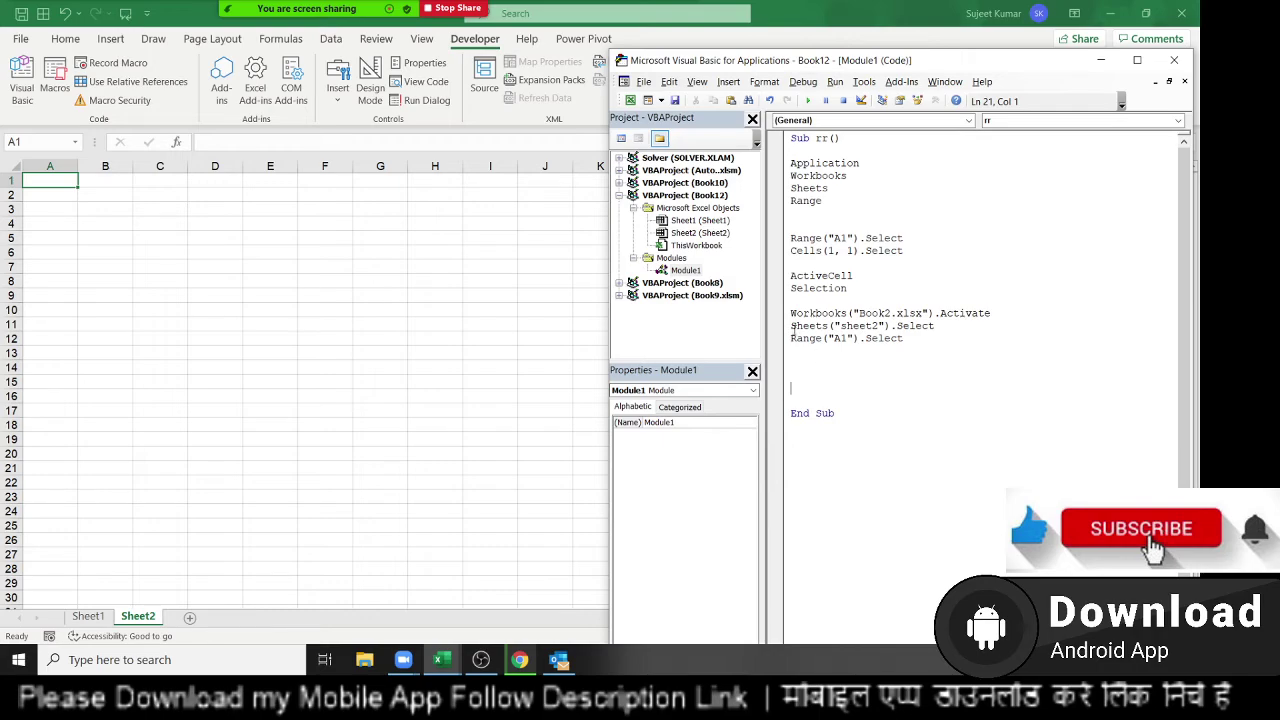
{"action": "left_click", "coordinate": [784, 314]}
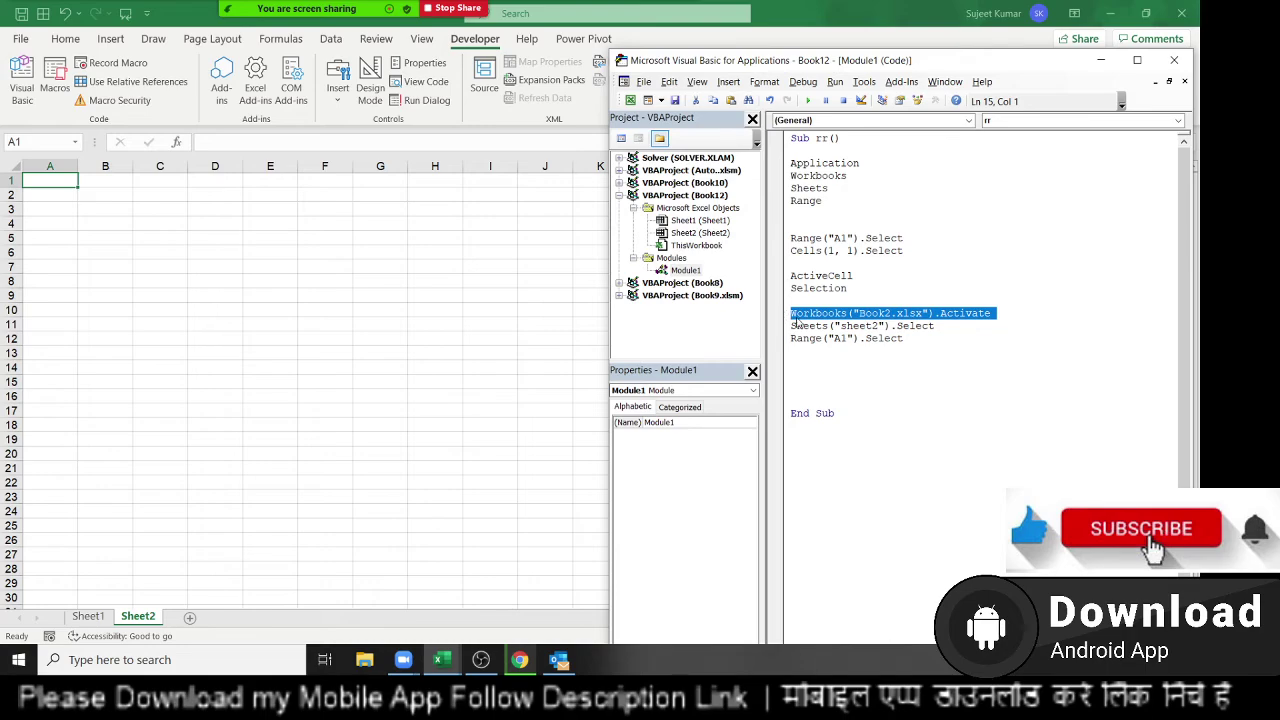
{"action": "left_click_drag", "start_coordinate": [791, 325], "coordinate": [827, 347]}
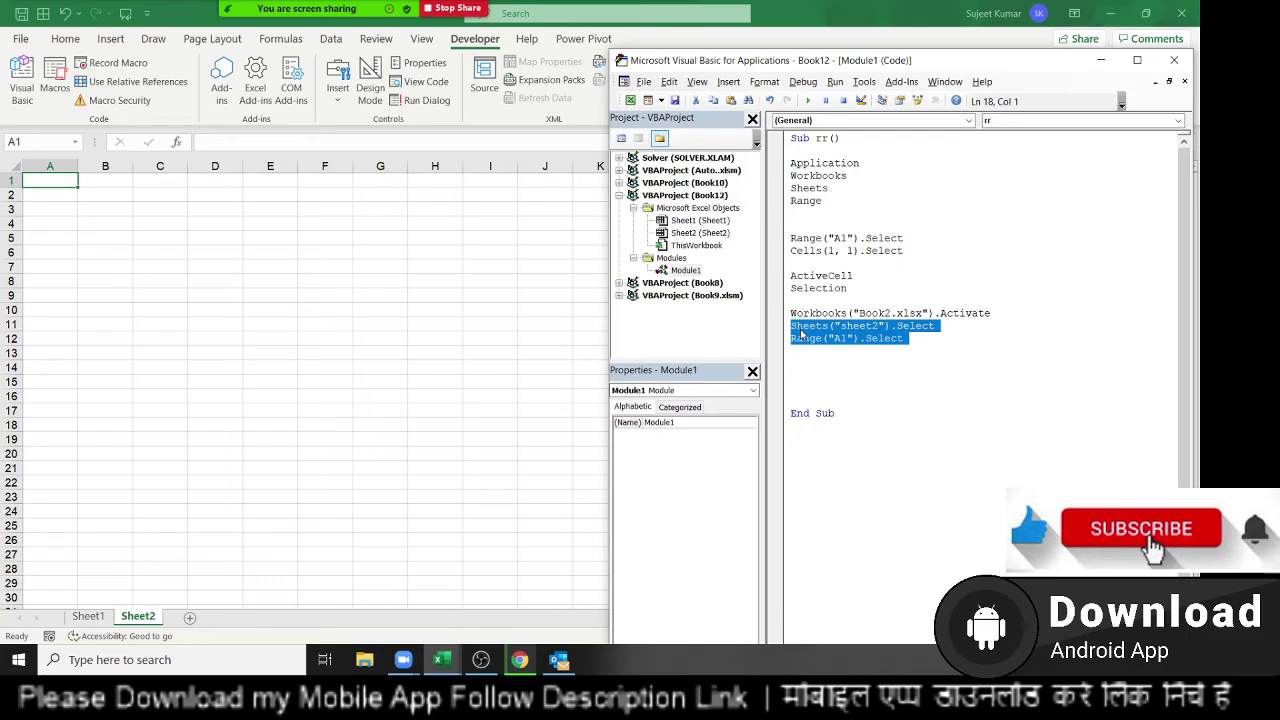
{"action": "key", "text": "Down"}
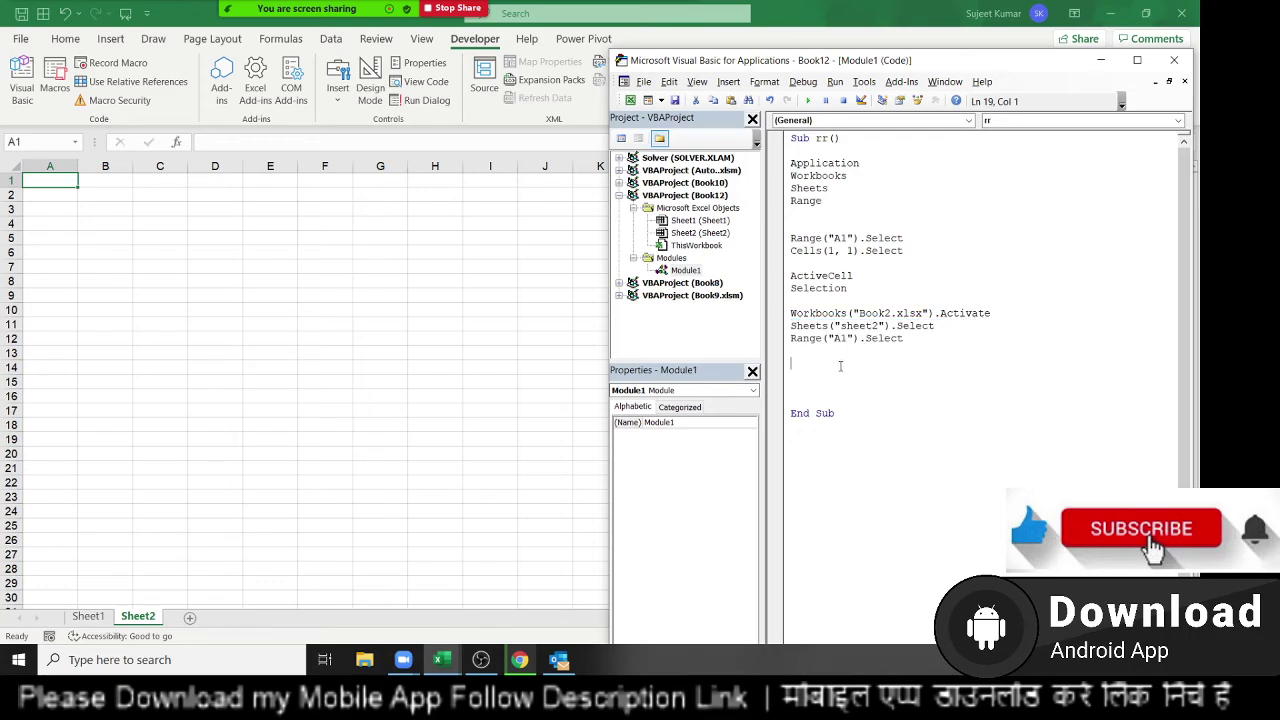
{"action": "left_click", "coordinate": [775, 339]}
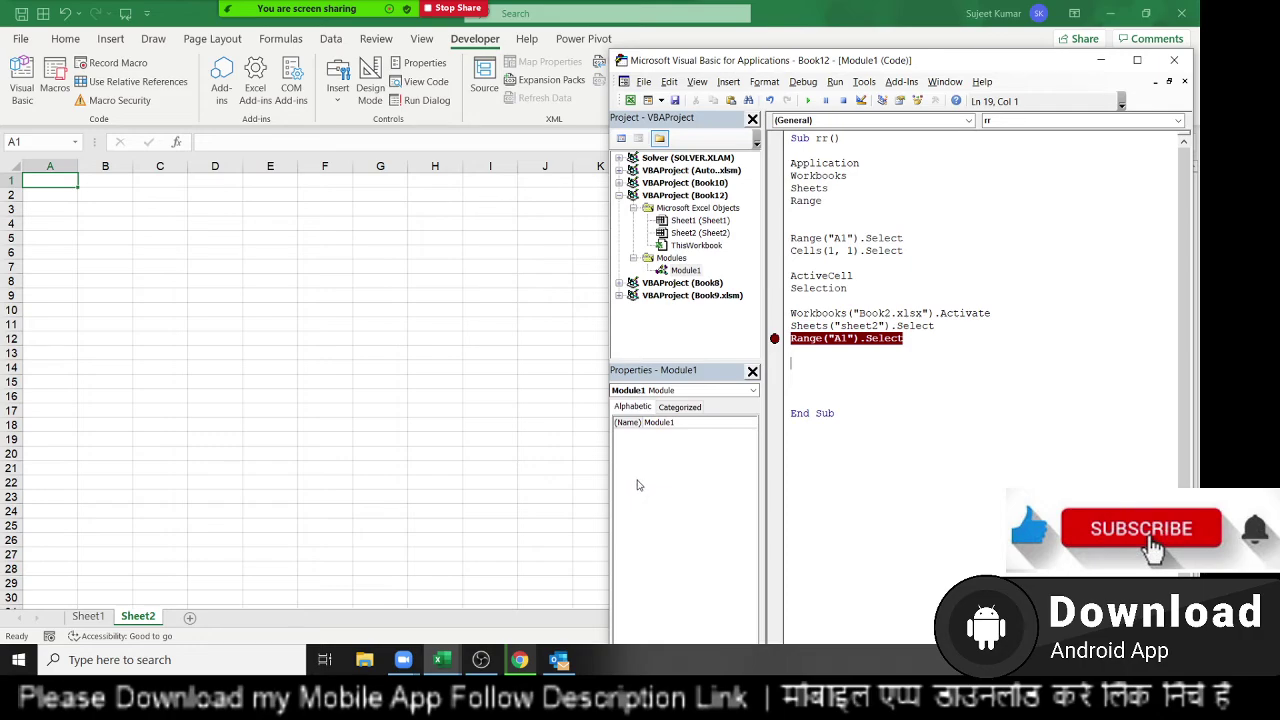
{"action": "left_click", "coordinate": [772, 343]}
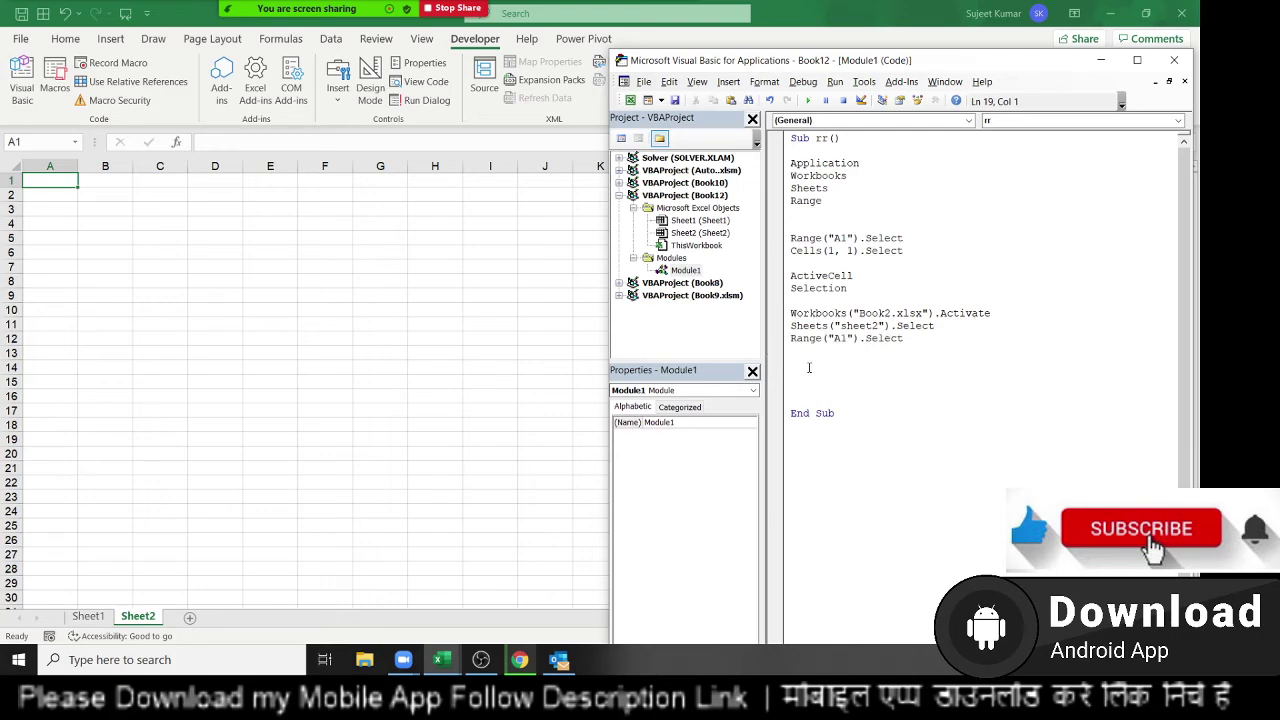
{"action": "left_click_drag", "start_coordinate": [810, 350], "coordinate": [790, 313]}
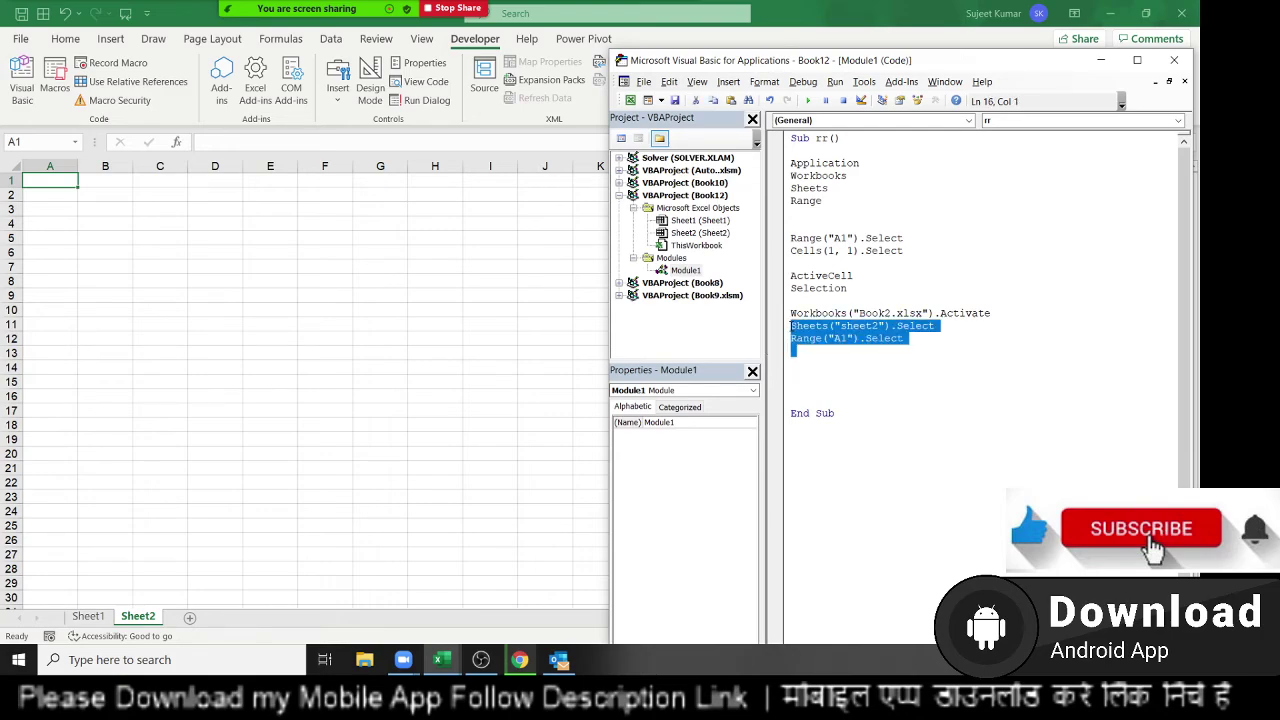
{"action": "left_click", "coordinate": [810, 363]}
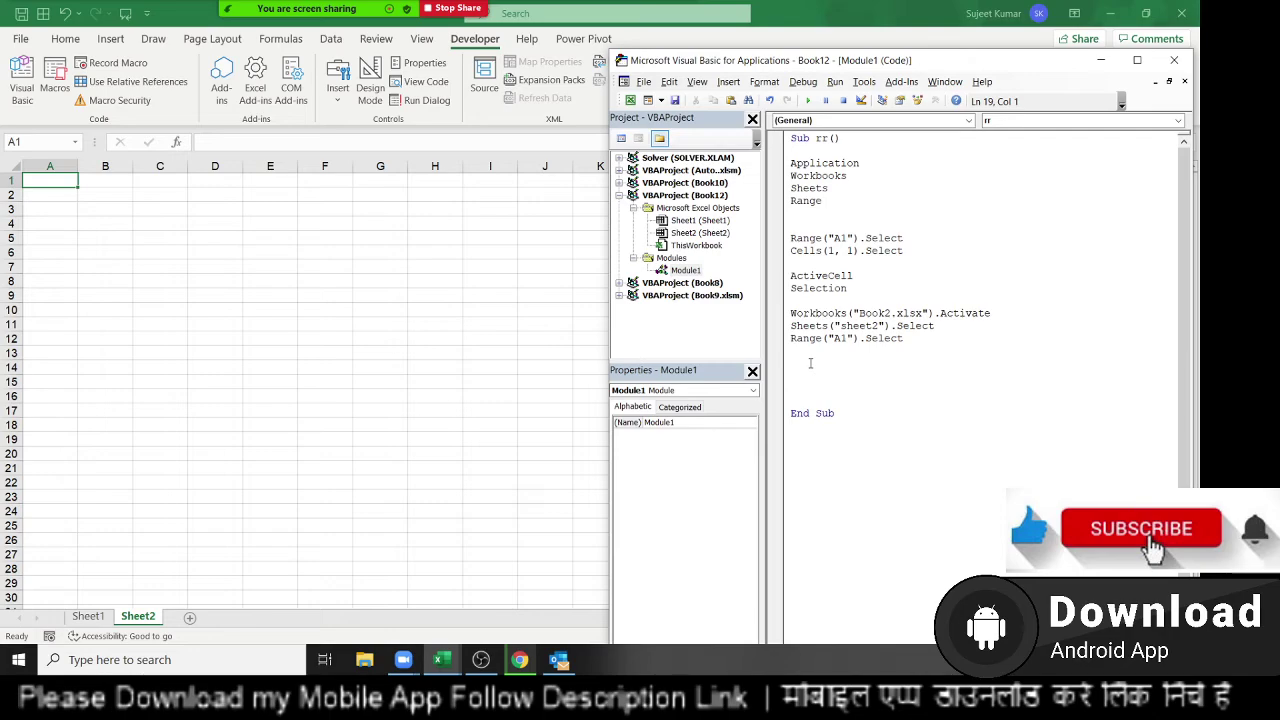
{"action": "key", "text": "Return"}
{"action": "key", "text": "Return"}
{"action": "left_click", "coordinate": [791, 363]}
- Add a line setting Range("A1").Value to "Name" instead of 20
{"action": "type", "text": "range"}
{"action": "type", "text": "(\"A1"}
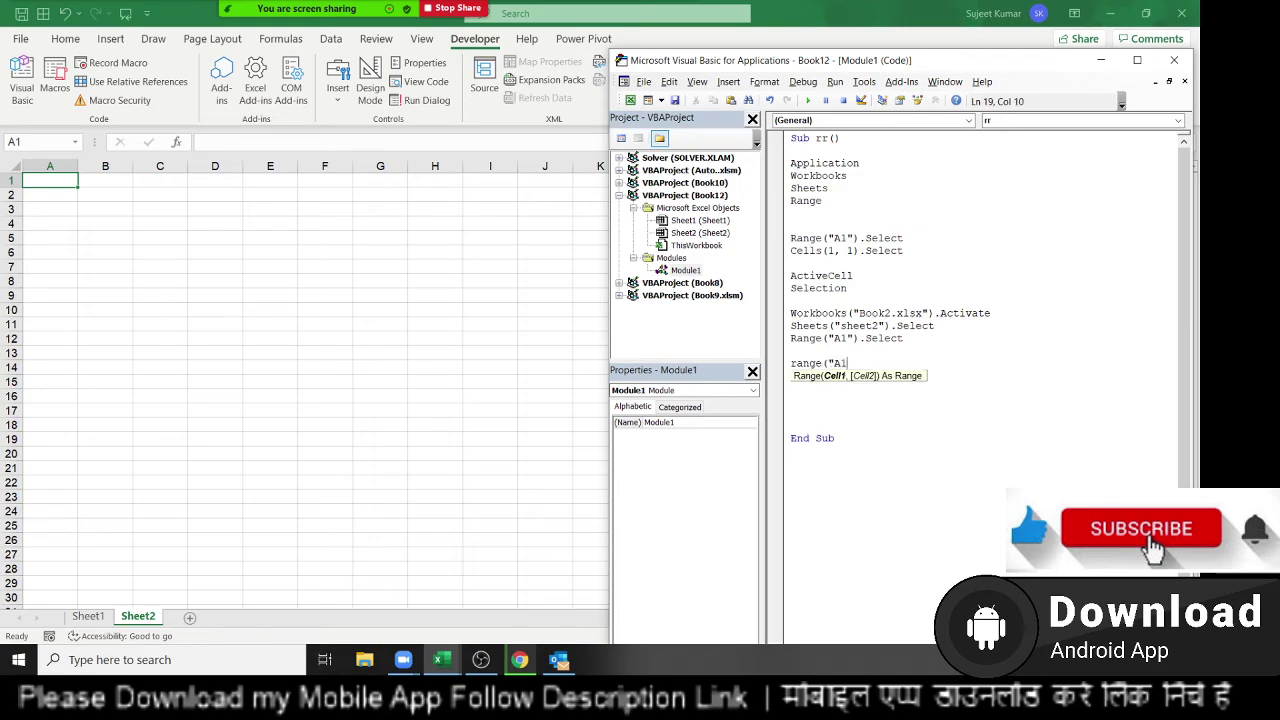
{"action": "type", "text": "\").v"}
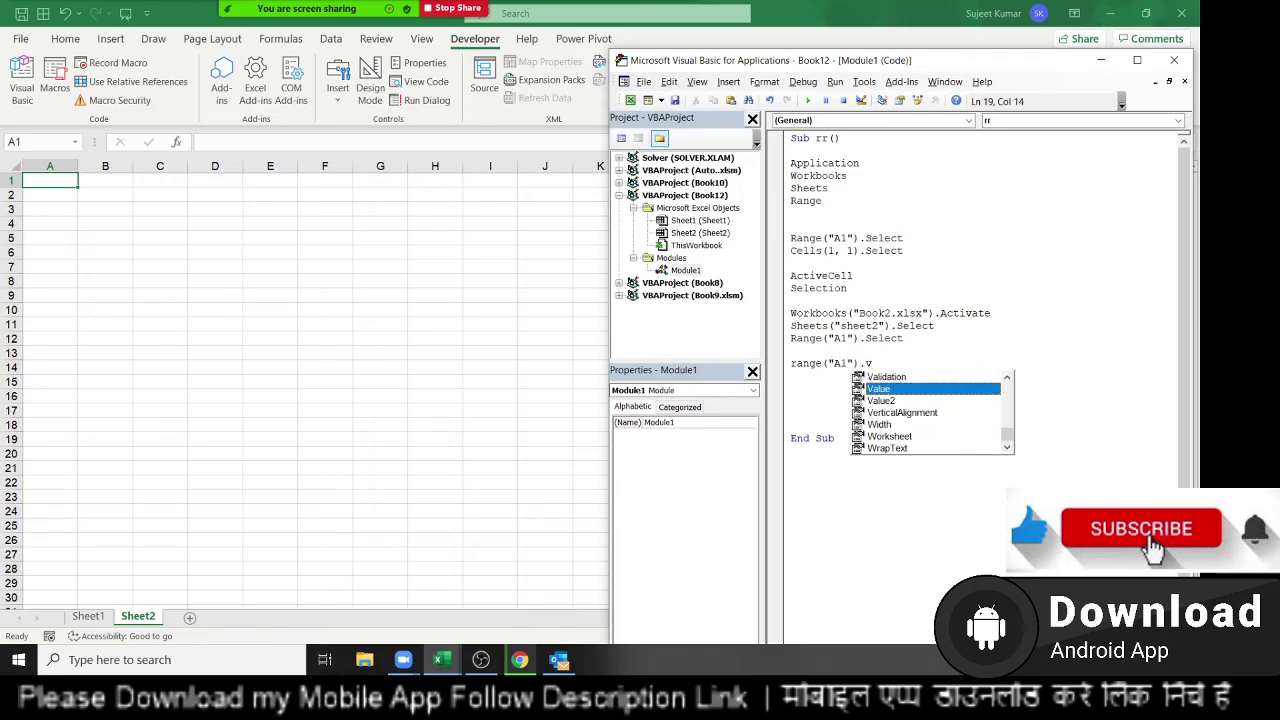
{"action": "type", "text": "alue = 2"}
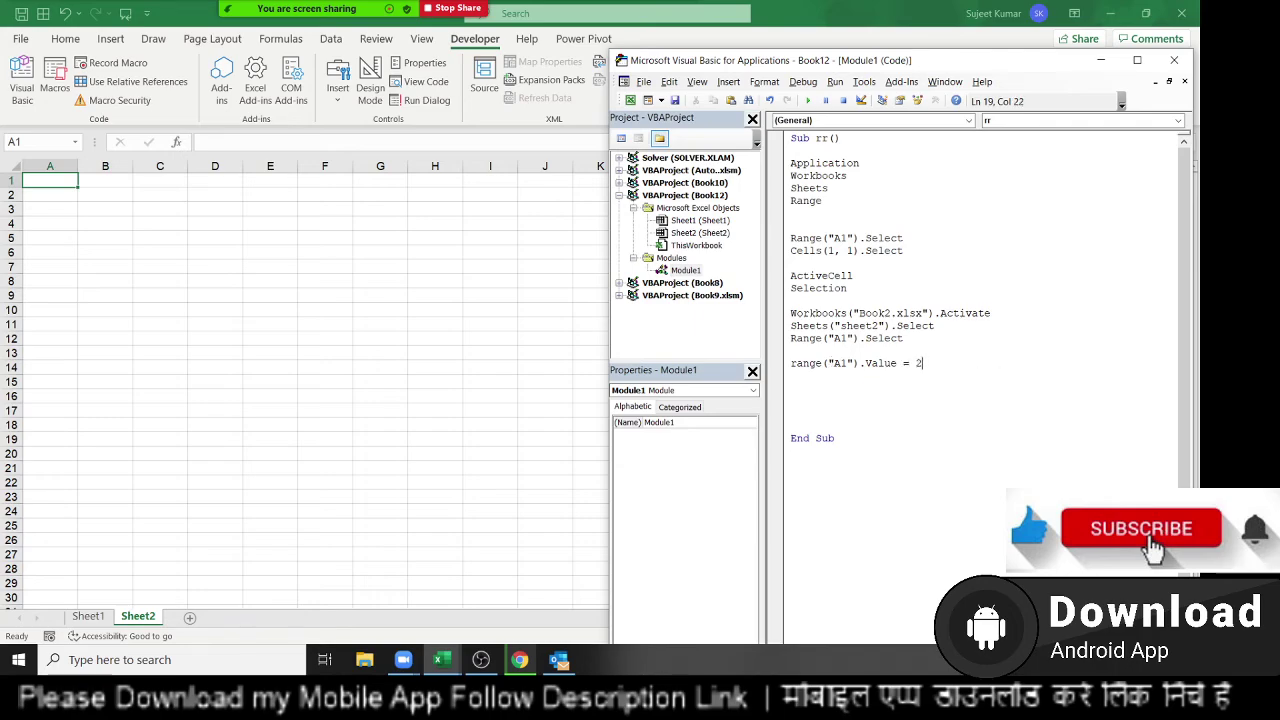
{"action": "type", "text": "0"}
{"action": "key", "text": "Return"}
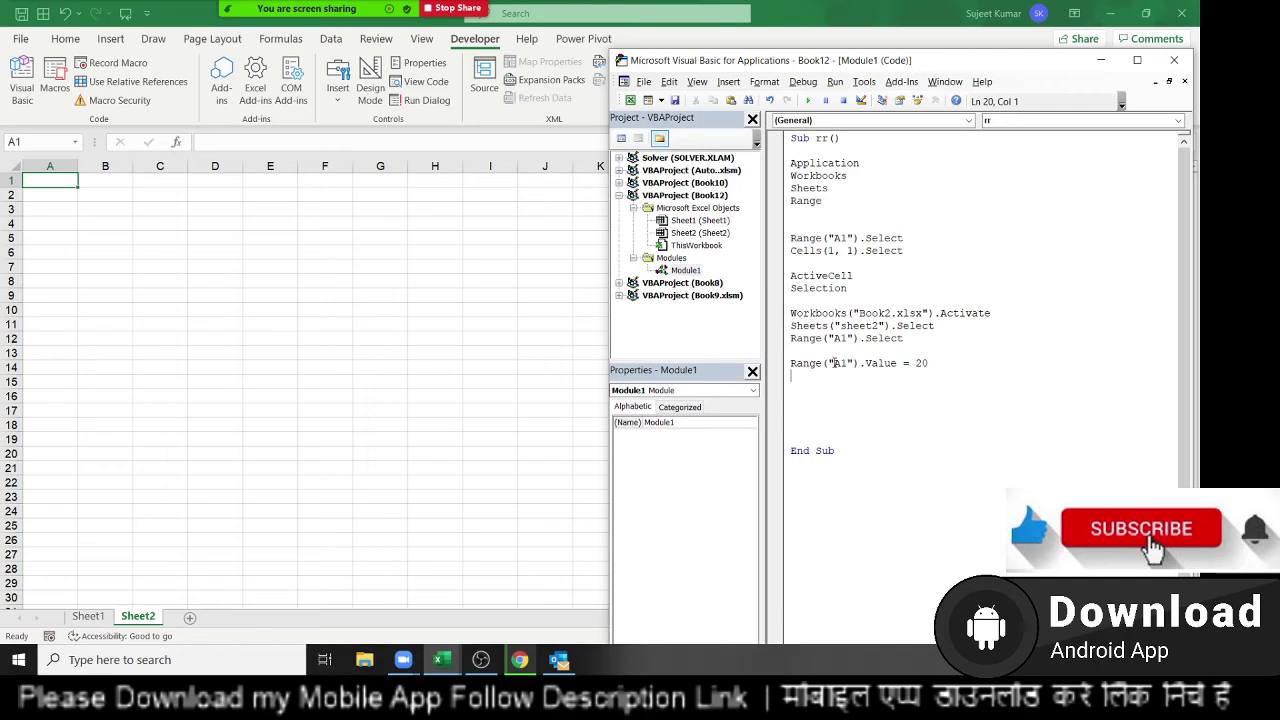
{"action": "key", "text": "BackSpace"}
{"action": "key", "text": "BackSpace"}
{"action": "key", "text": "BackSpace"}
{"action": "type", "text": "\"Na"}
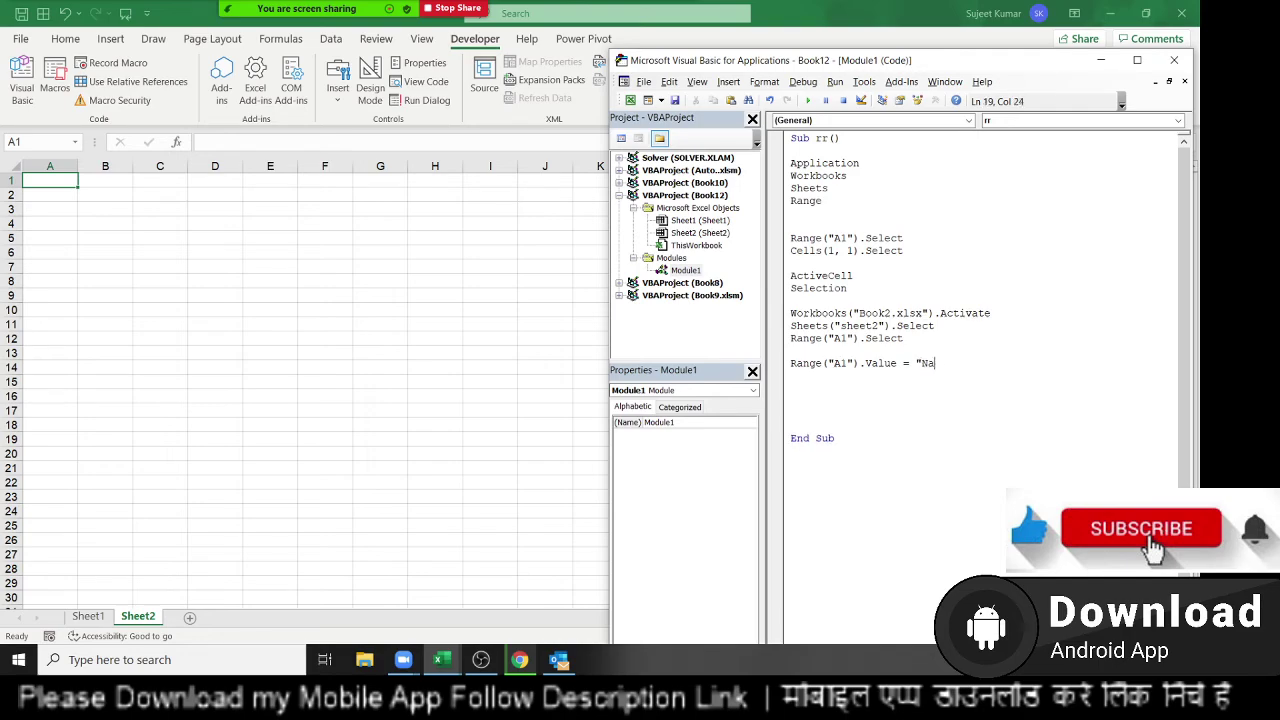
{"action": "type", "text": "me\""}
{"action": "key", "text": "Return"}
- Add a line setting Range("B1") to "Roll"
{"action": "type", "text": "rang"}
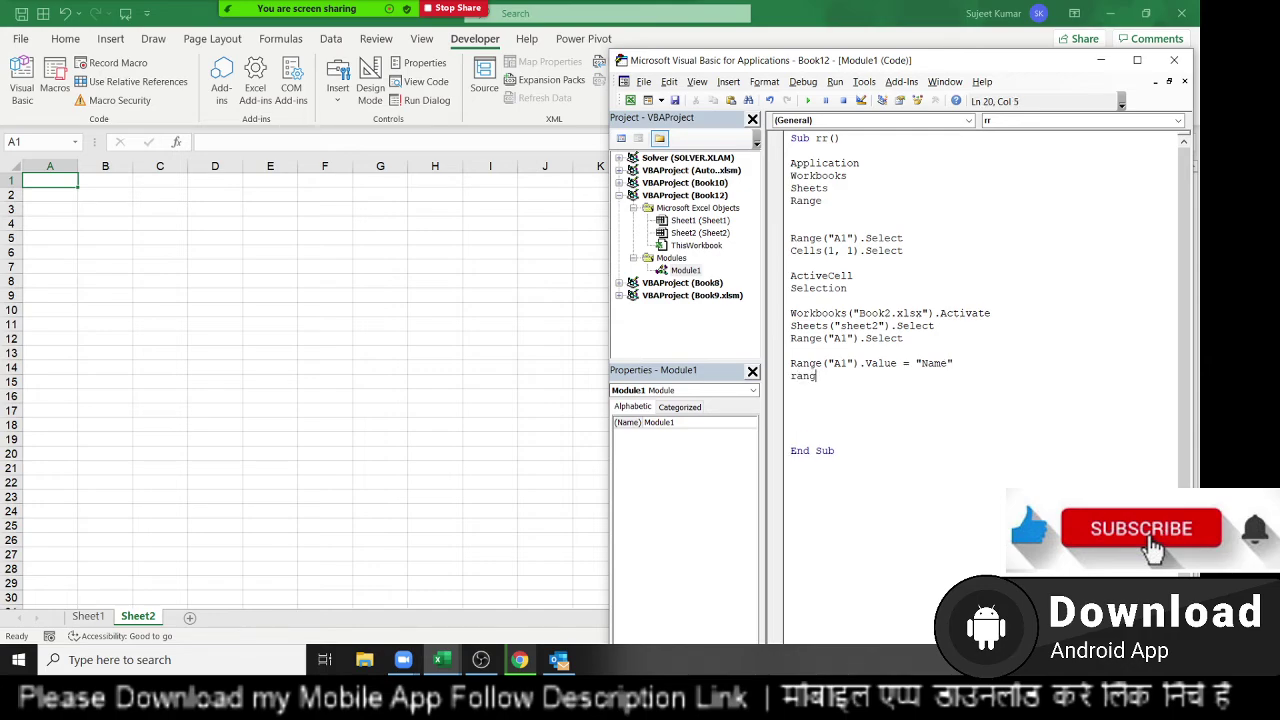
{"action": "type", "text": "e(\""}
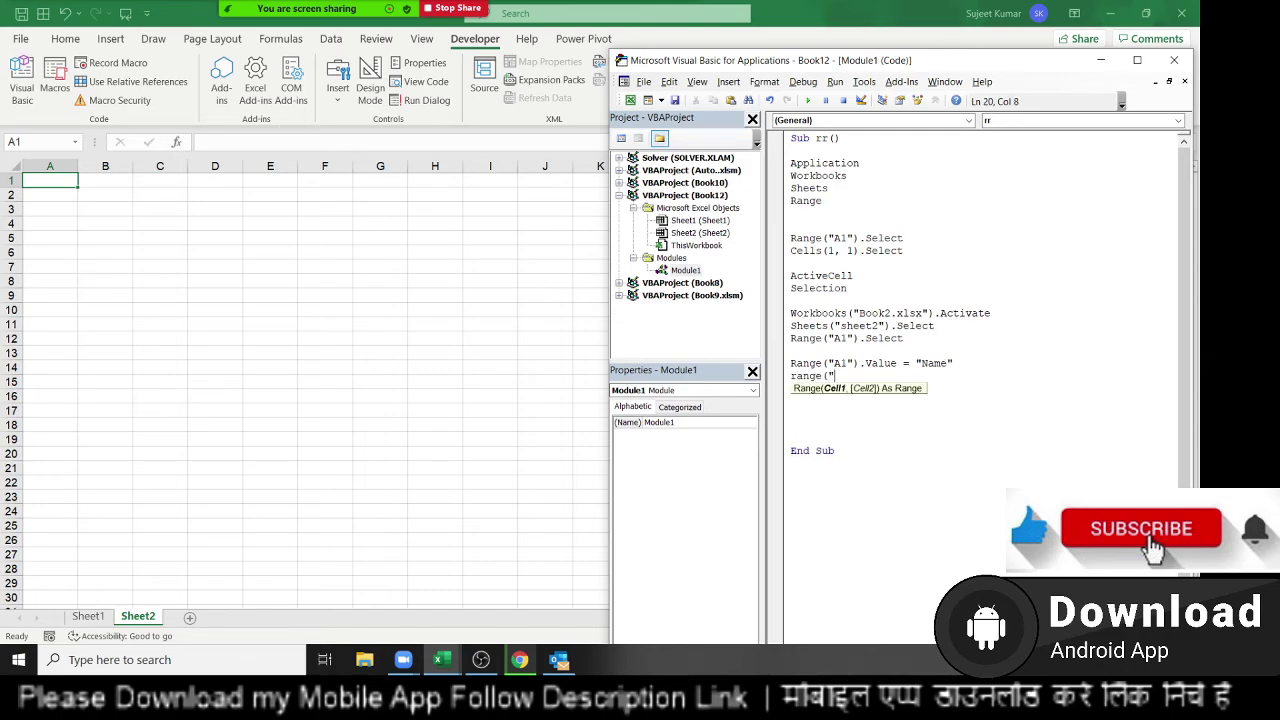
{"action": "type", "text": "A1"}
{"action": "key", "text": "BackSpace"}
{"action": "key", "text": "BackSpace"}
{"action": "type", "text": "B1\")"}
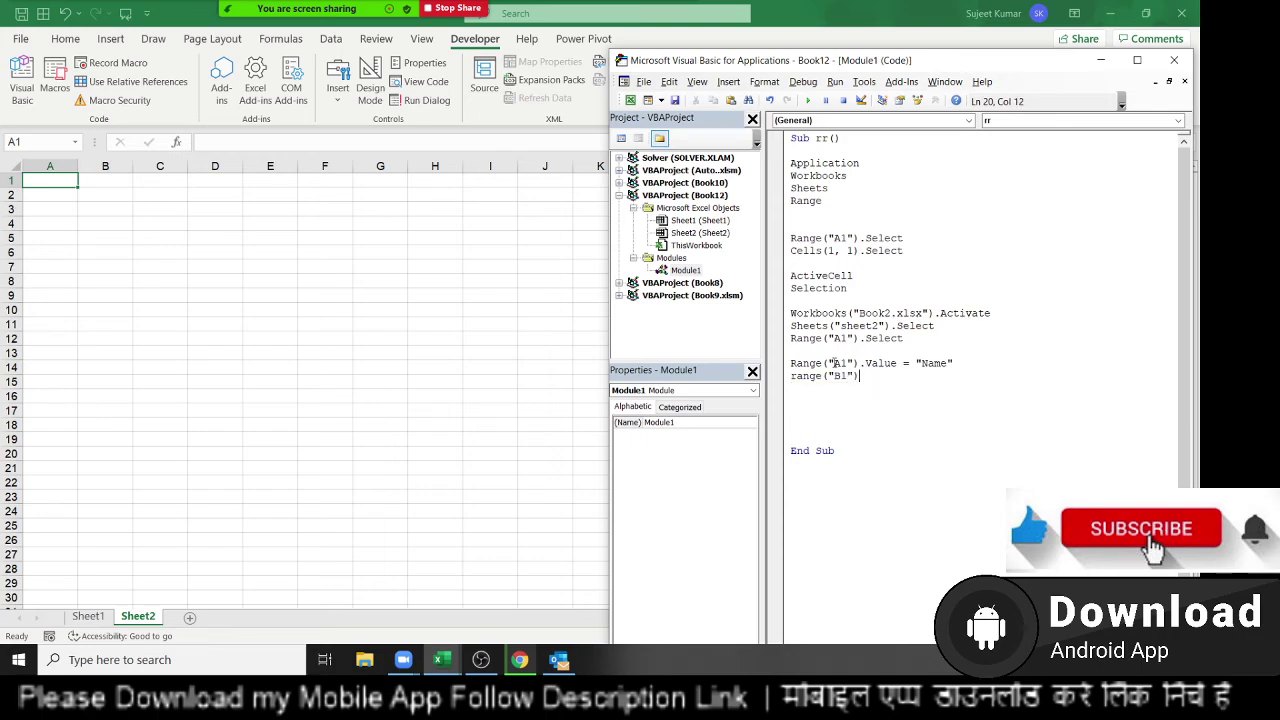
{"action": "type", "text": ".v"}
{"action": "key", "text": "BackSpace"}
{"action": "key", "text": "BackSpace"}
{"action": "type", "text": "=\"R"}
{"action": "type", "text": "oll"}
{"action": "key", "text": "Return"}
- Add a line setting Range("C1").Formula to "Marks", then start a new Range("A1") line
{"action": "type", "text": "range"}
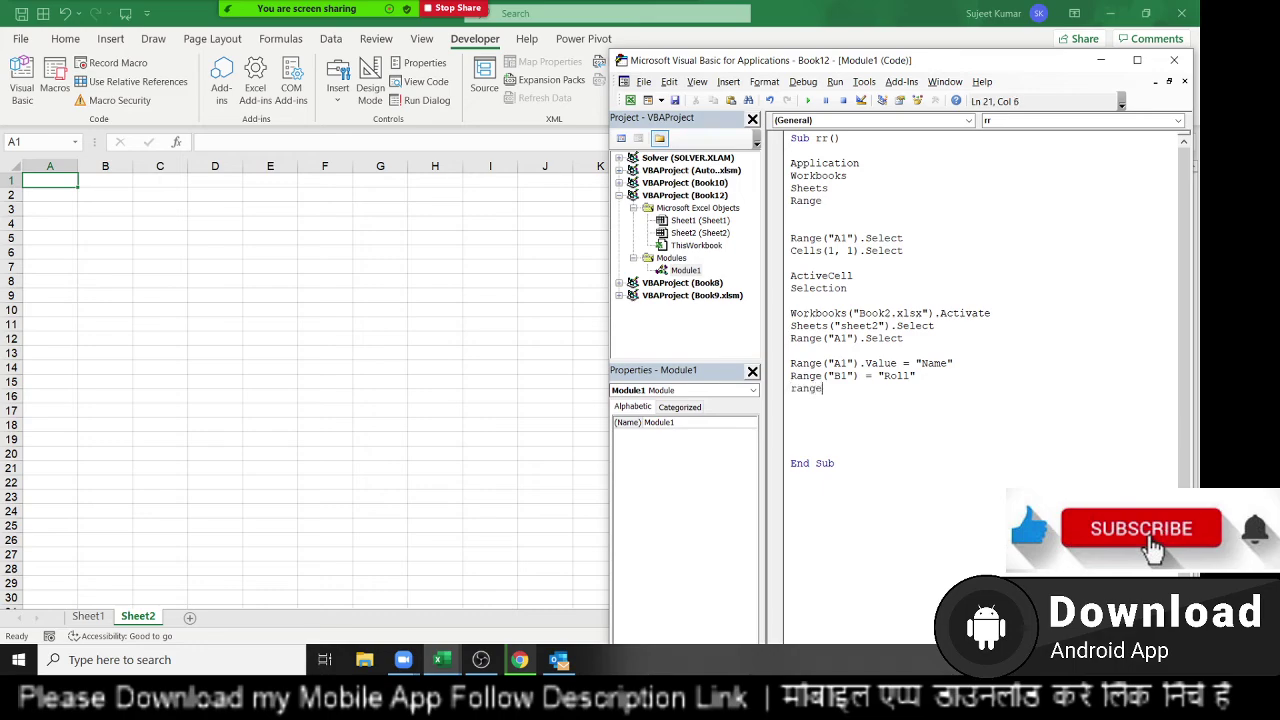
{"action": "type", "text": "(\""}
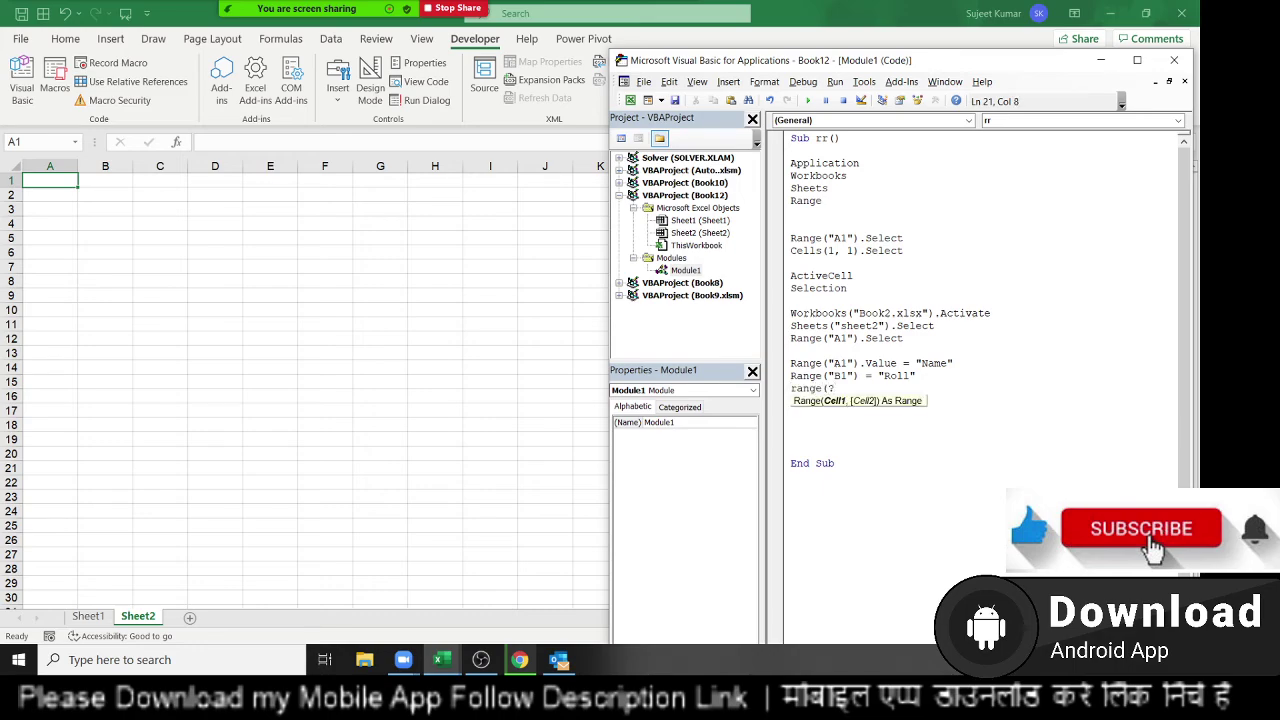
{"action": "type", "text": "C1"}
{"action": "type", "text": ").for"}
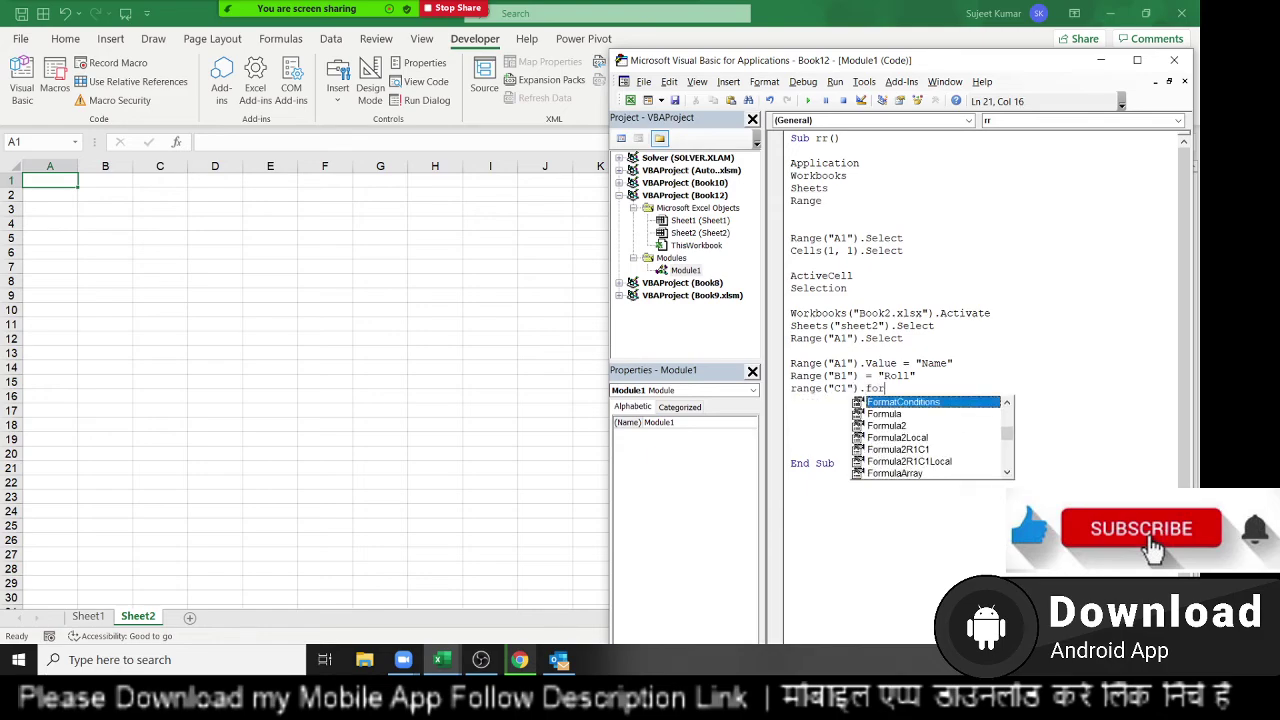
{"action": "type", "text": "mula ="}
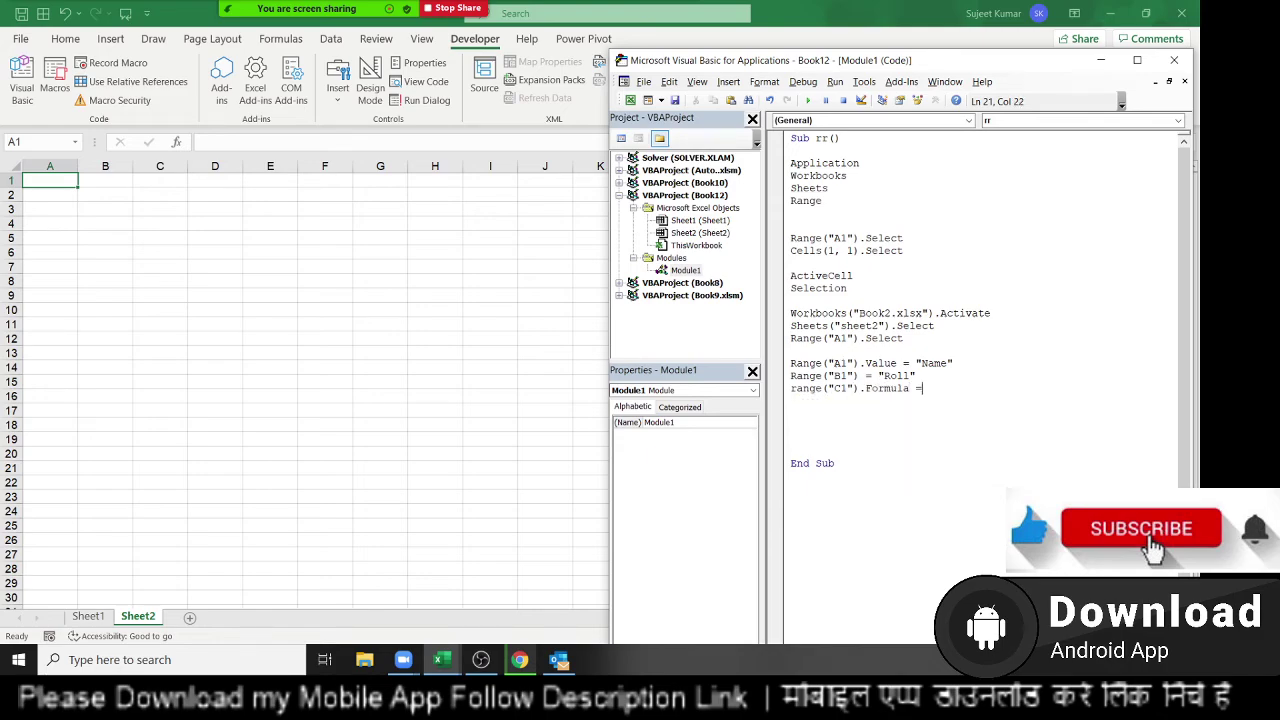
{"action": "type", "text": "\""}
{"action": "type", "text": "Na"}
{"action": "key", "text": "BackSpace"}
{"action": "key", "text": "BackSpace"}
{"action": "type", "text": "Mar"}
{"action": "type", "text": "ks\""}
{"action": "key", "text": "Return"}
{"action": "key", "text": "Return"}
{"action": "type", "text": "range"}
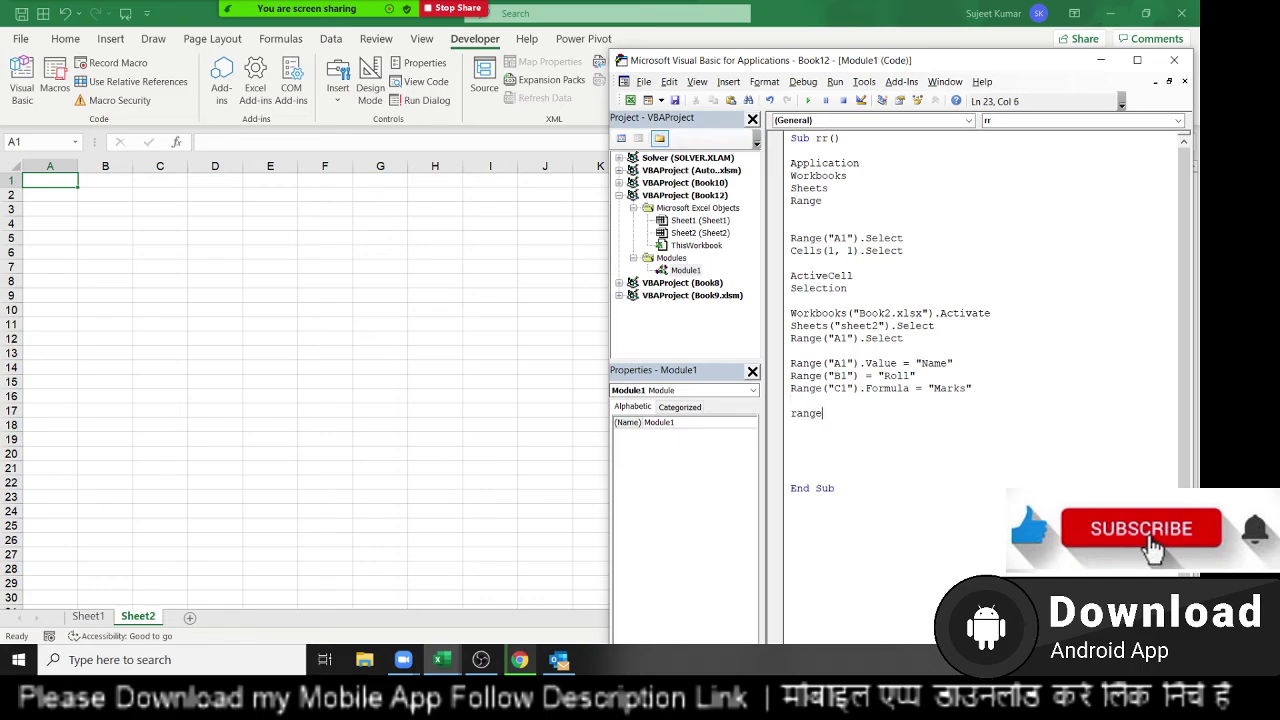
{"action": "type", "text": "(\"A1"}
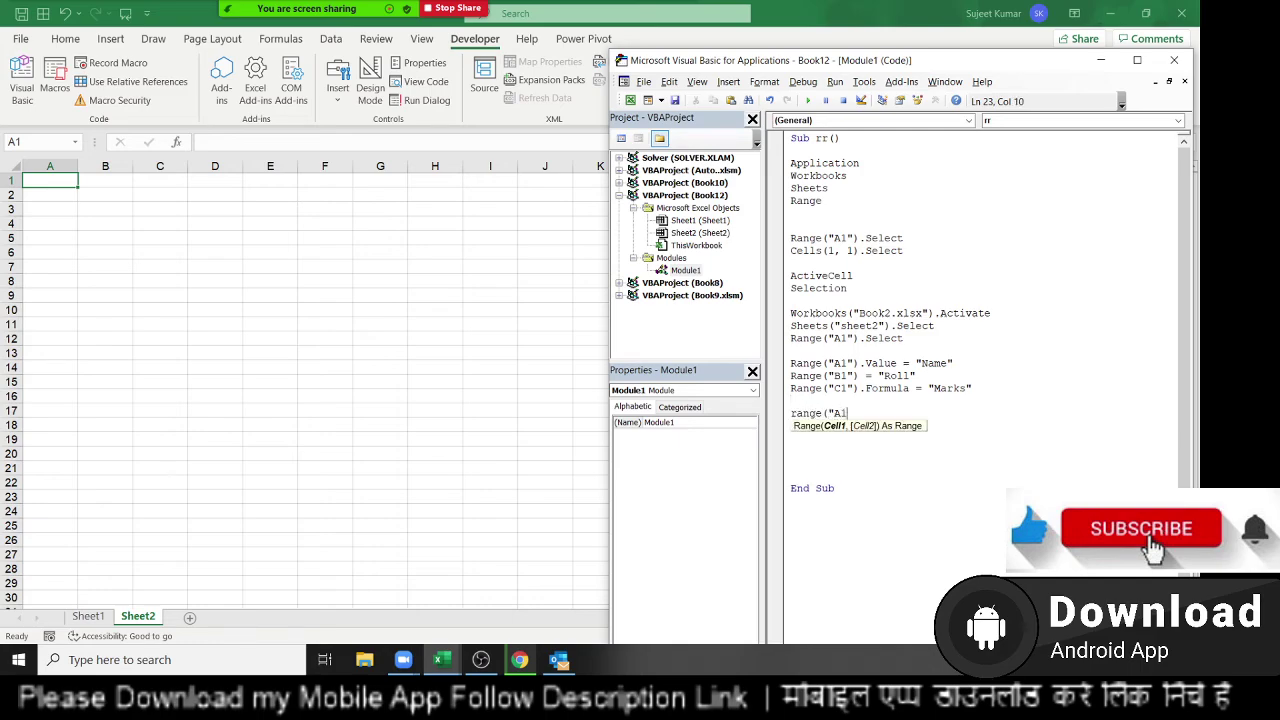
{"action": "type", "text": "\")."}
- Complete the line Range("A1").Value = Range("d1").Value
{"action": "type", "text": "val"}
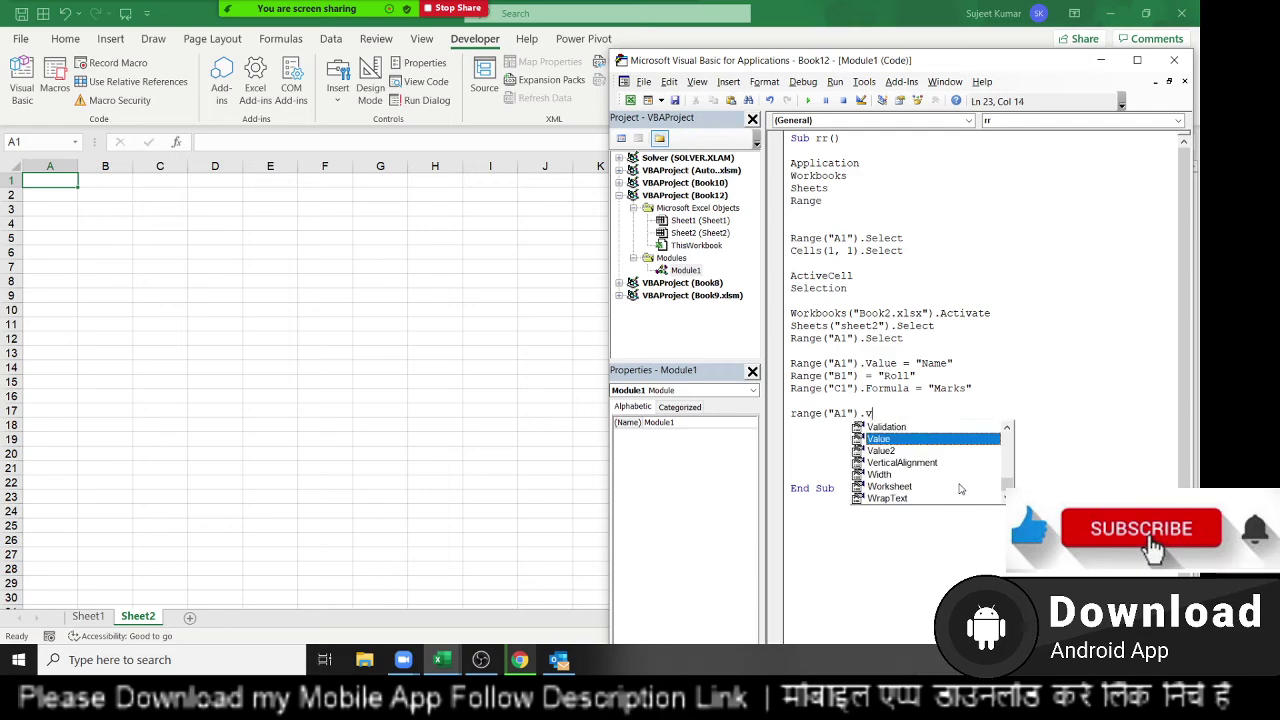
{"action": "key", "text": "Tab"}
{"action": "type", "text": "= R"}
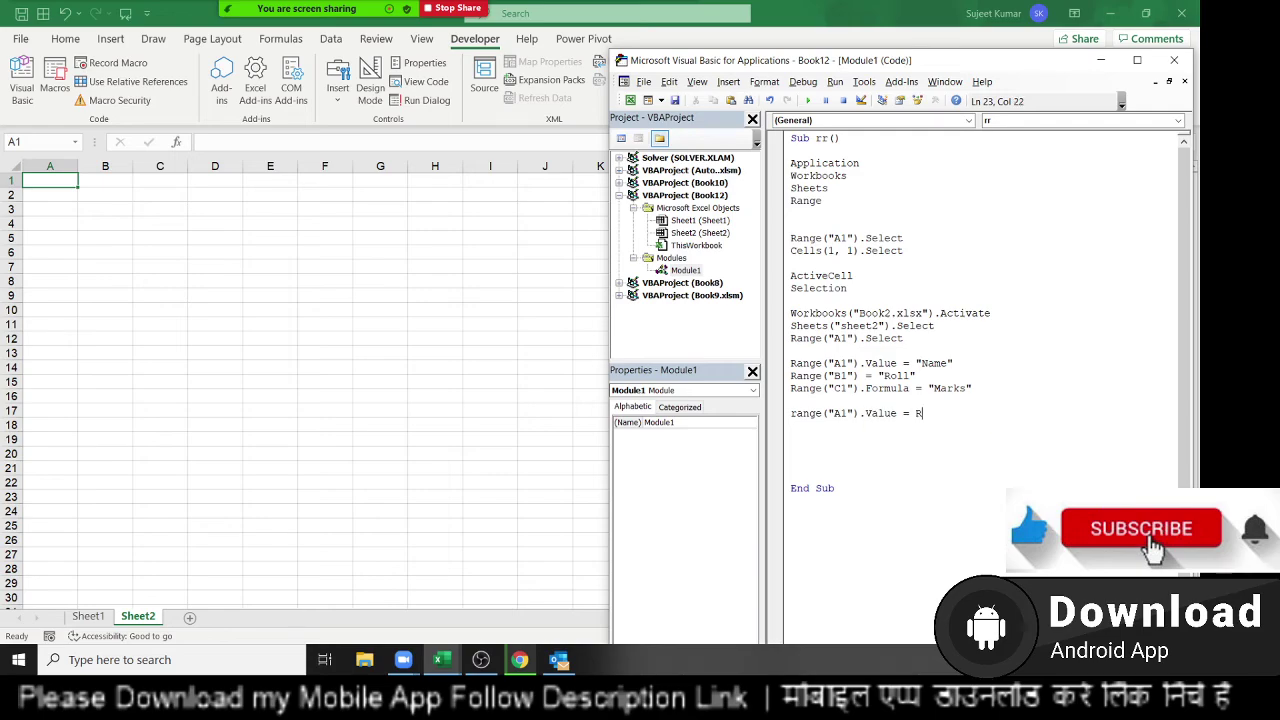
{"action": "type", "text": "ange(\""}
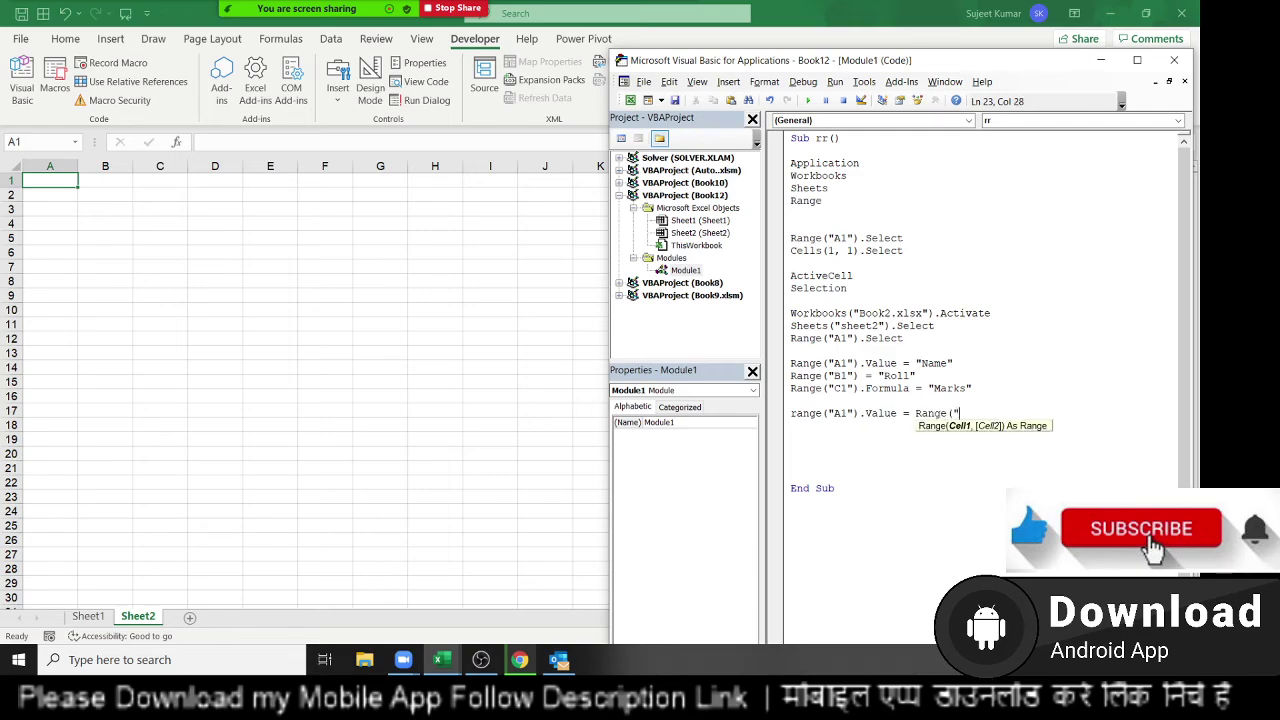
{"action": "type", "text": "d1\")."}
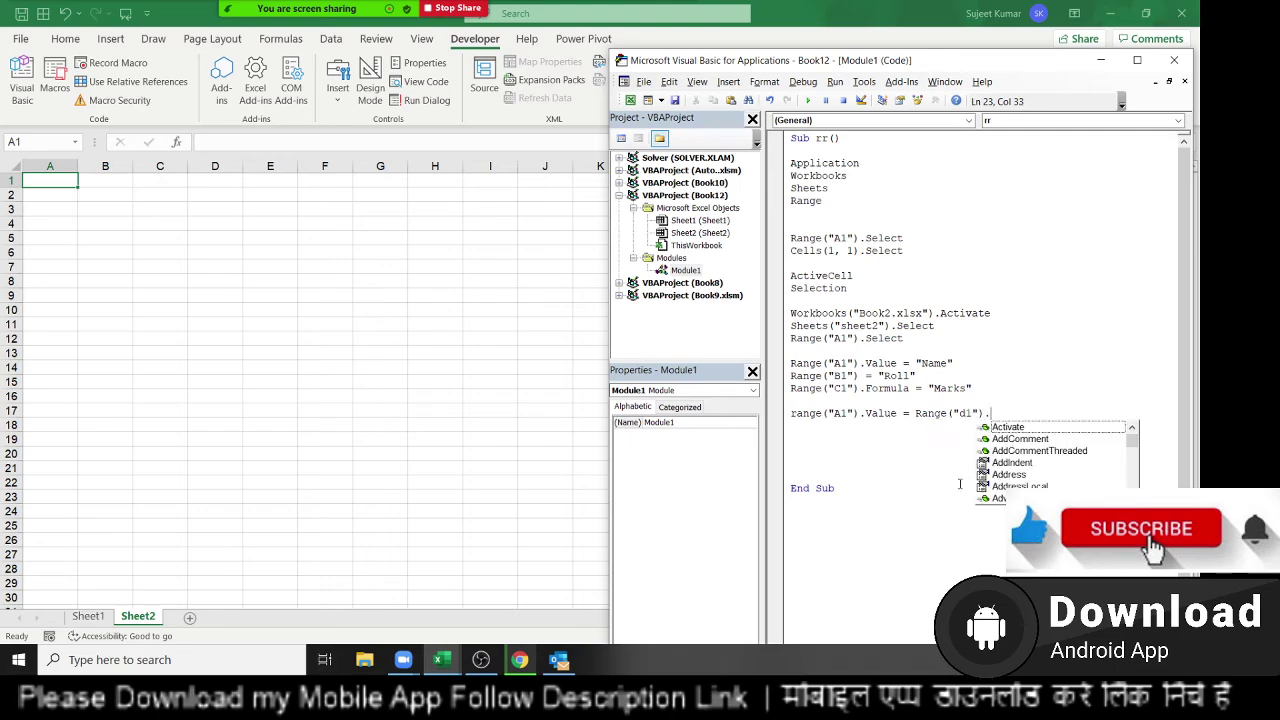
{"action": "type", "text": "val"}
{"action": "key", "text": "Tab"}
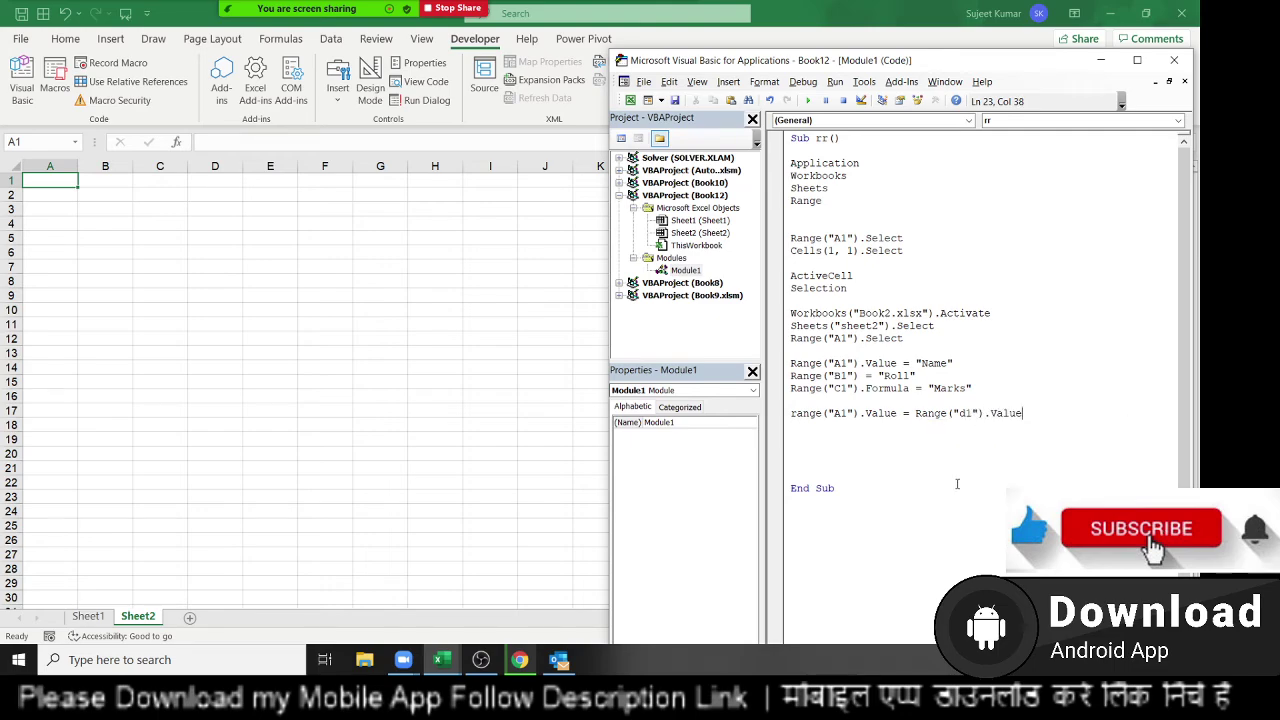
{"action": "left_click", "coordinate": [957, 484]}
- Enter =20+30 in D1 and =D1 in A1 on Sheet2, both showing 50
{"action": "left_click", "coordinate": [216, 183]}
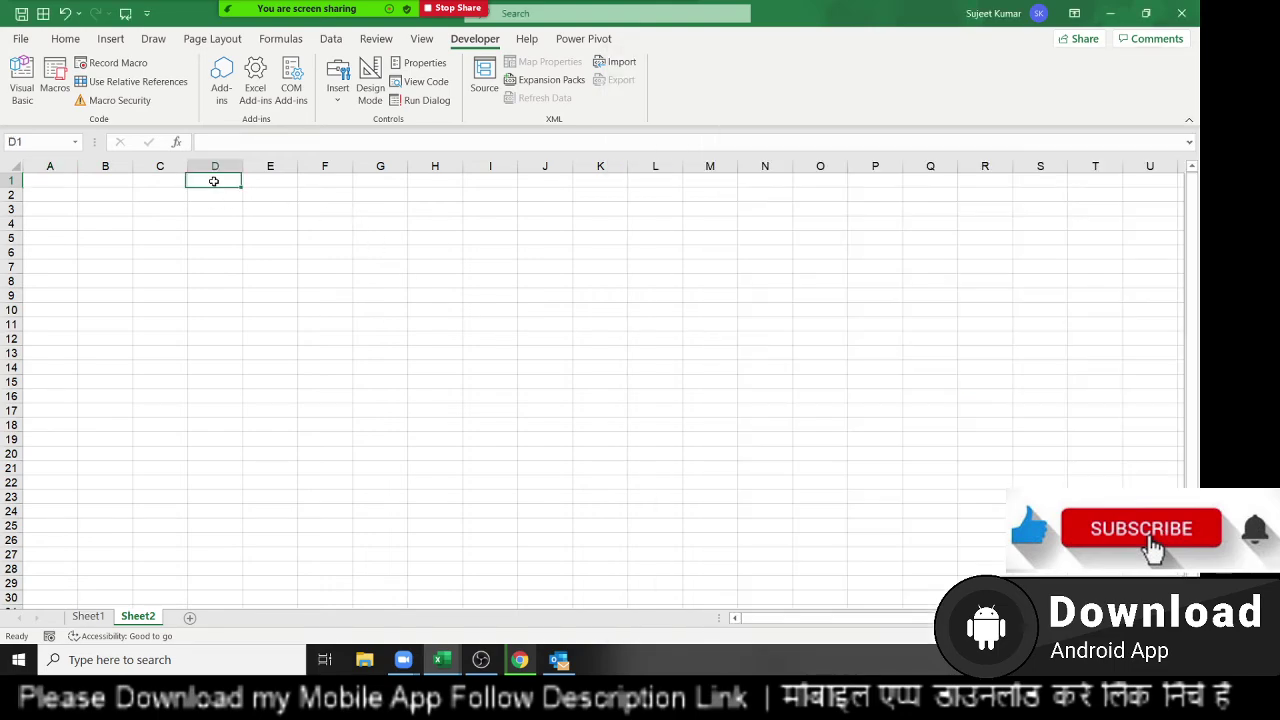
{"action": "type", "text": "=20+"}
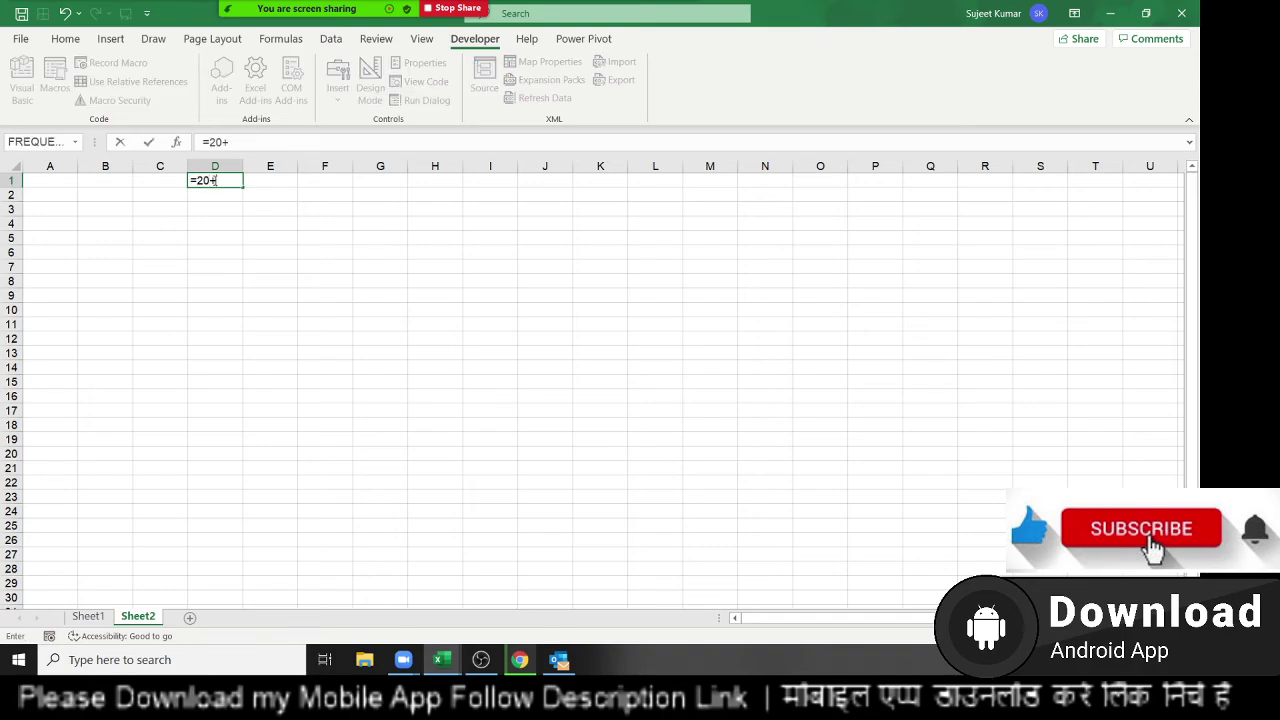
{"action": "type", "text": "30"}
{"action": "key", "text": "Return"}
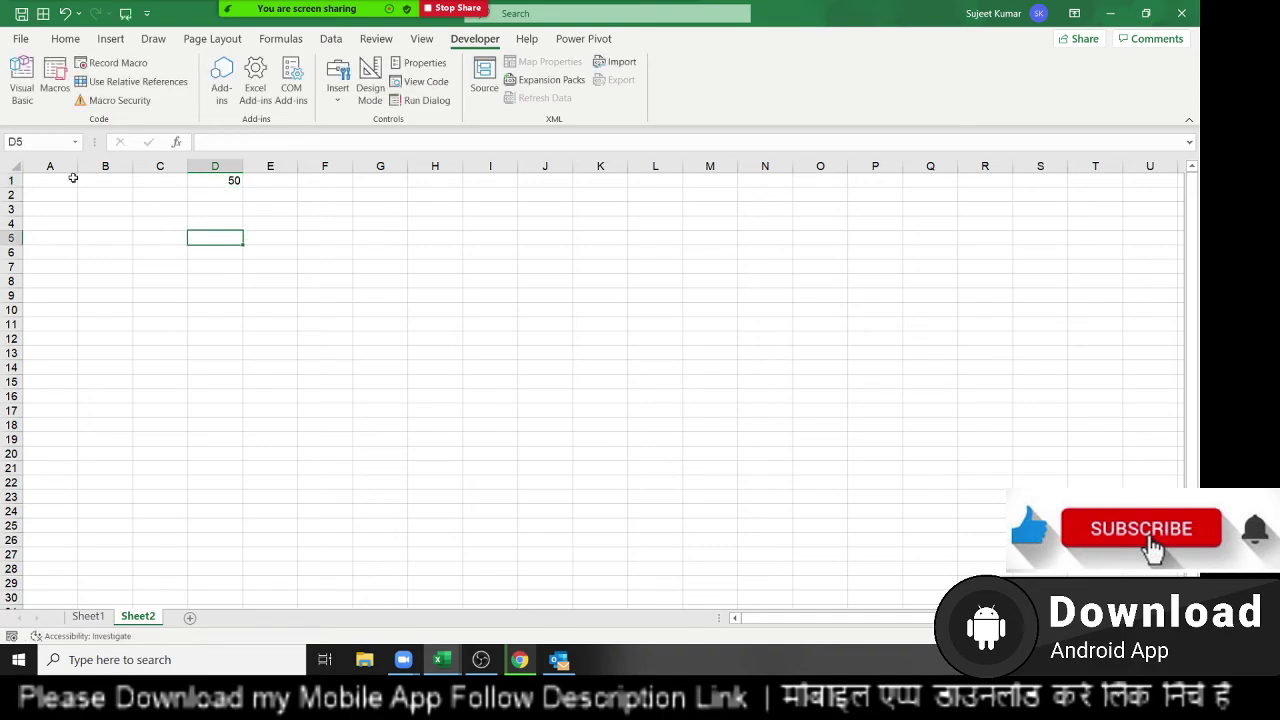
{"action": "left_click", "coordinate": [52, 179]}
{"action": "type", "text": "=D1"}
{"action": "key", "text": "Return"}
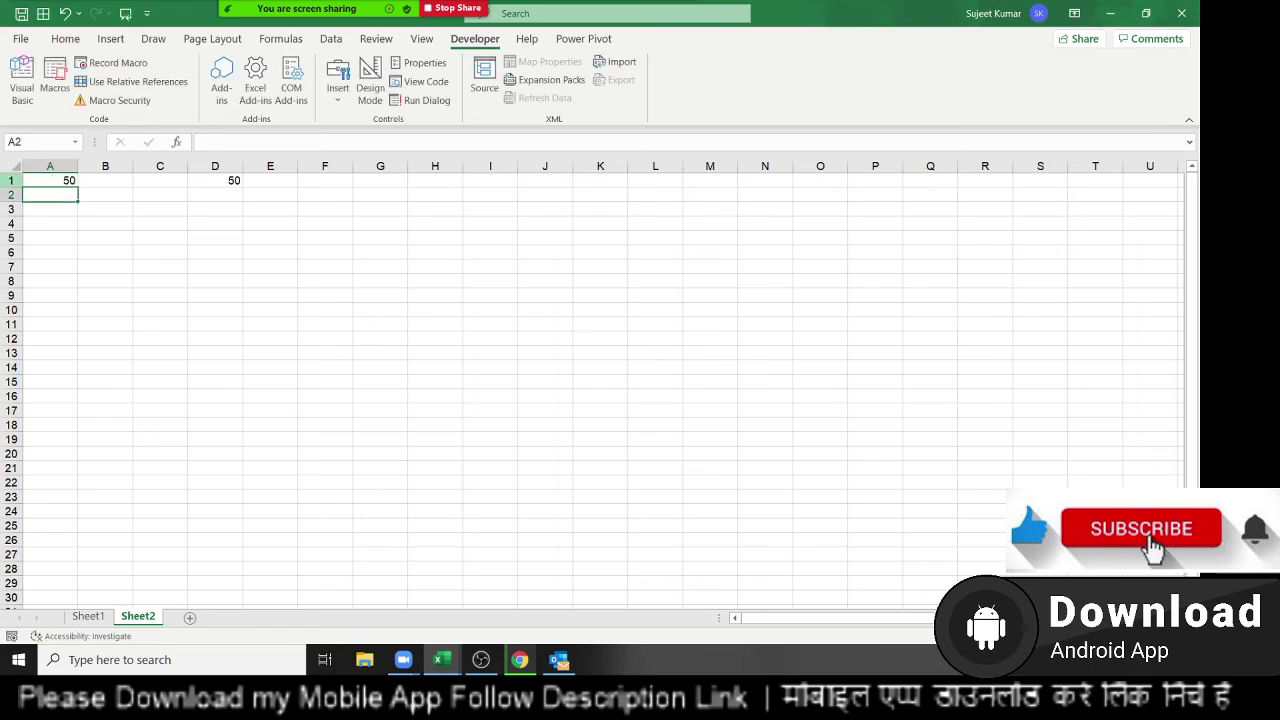
{"action": "left_click", "coordinate": [675, 20]}
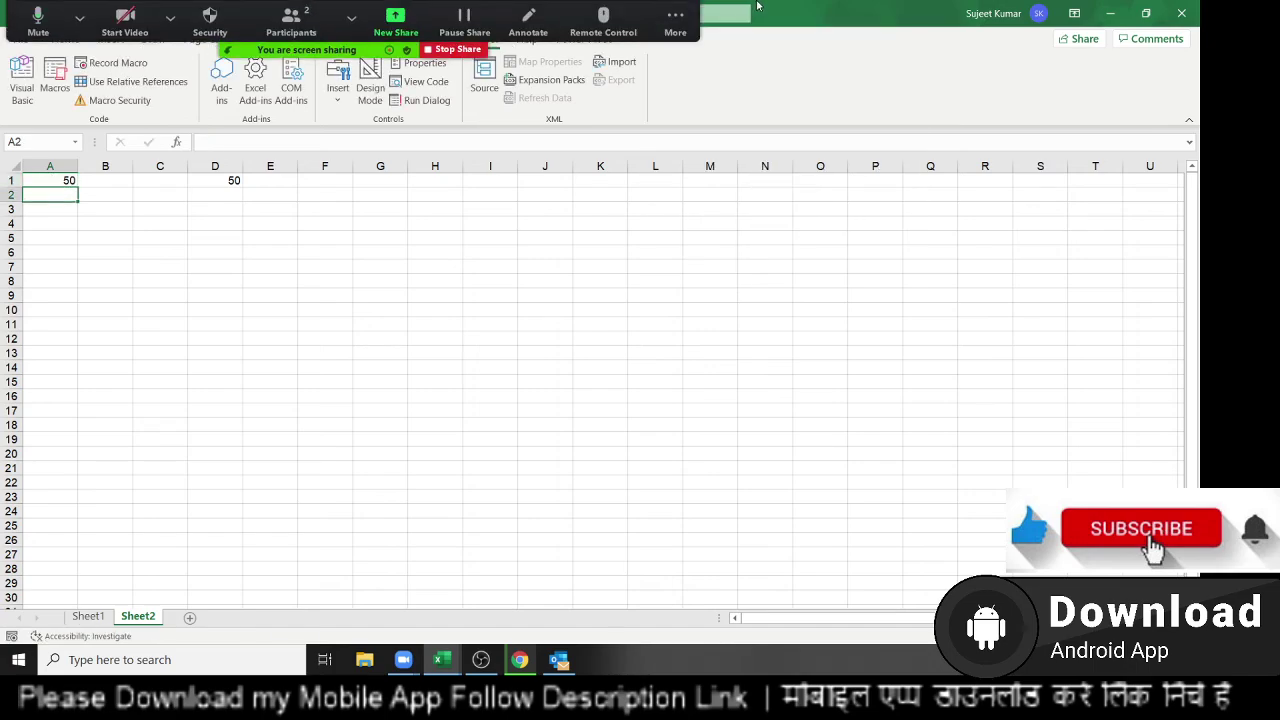
- Add the line Range("A1").Value = Range("D1").Formula to the macro
{"action": "left_click", "coordinate": [530, 235]}
{"action": "key", "text": "alt+F11"}
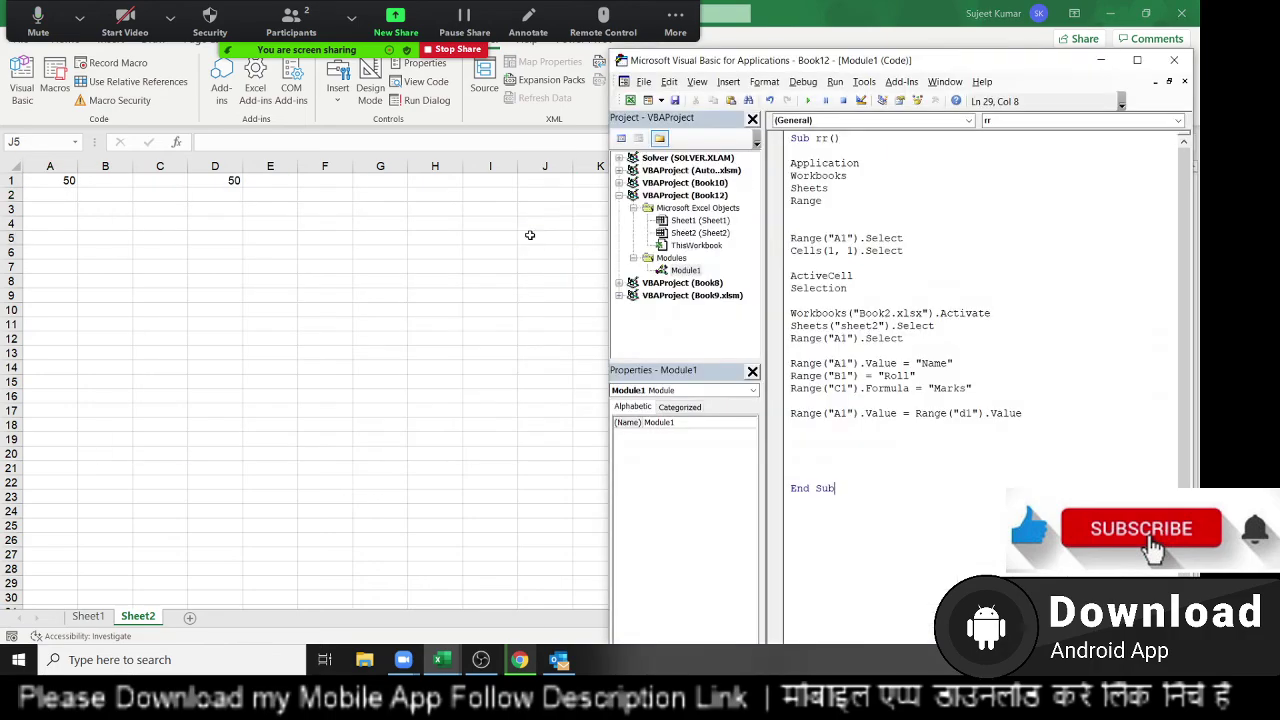
{"action": "type", "text": "ra"}
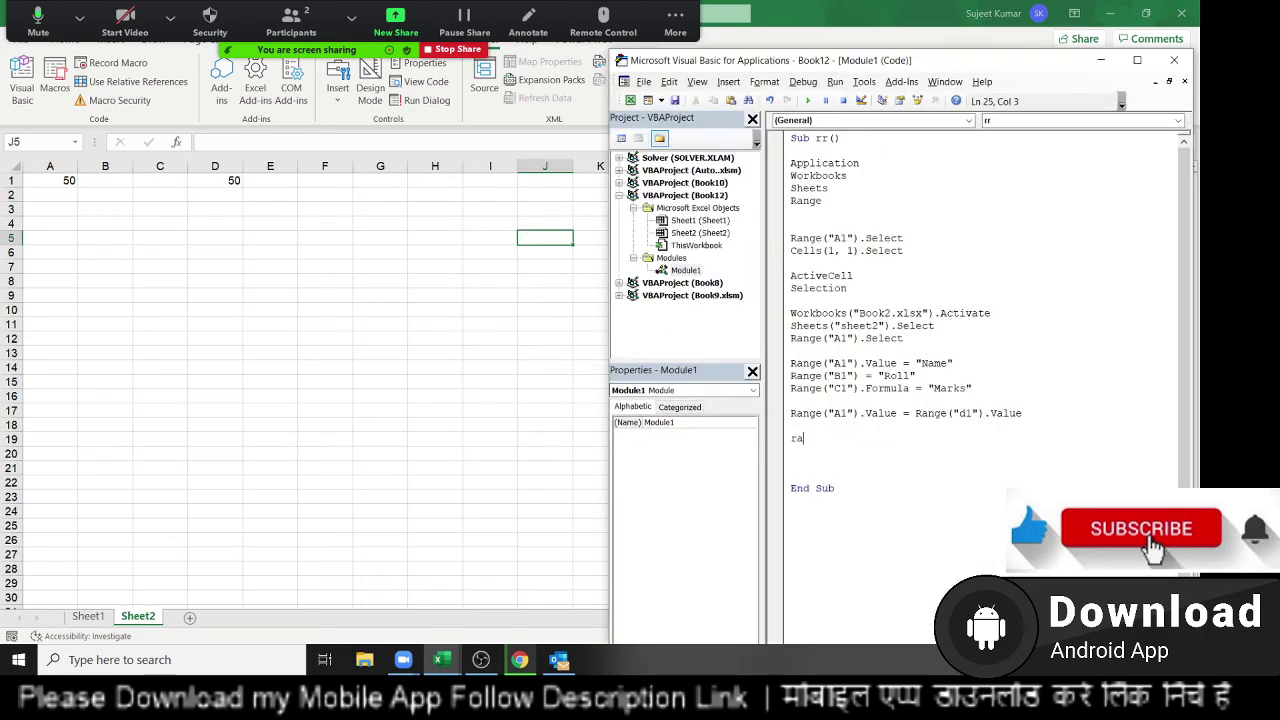
{"action": "type", "text": "nge("}
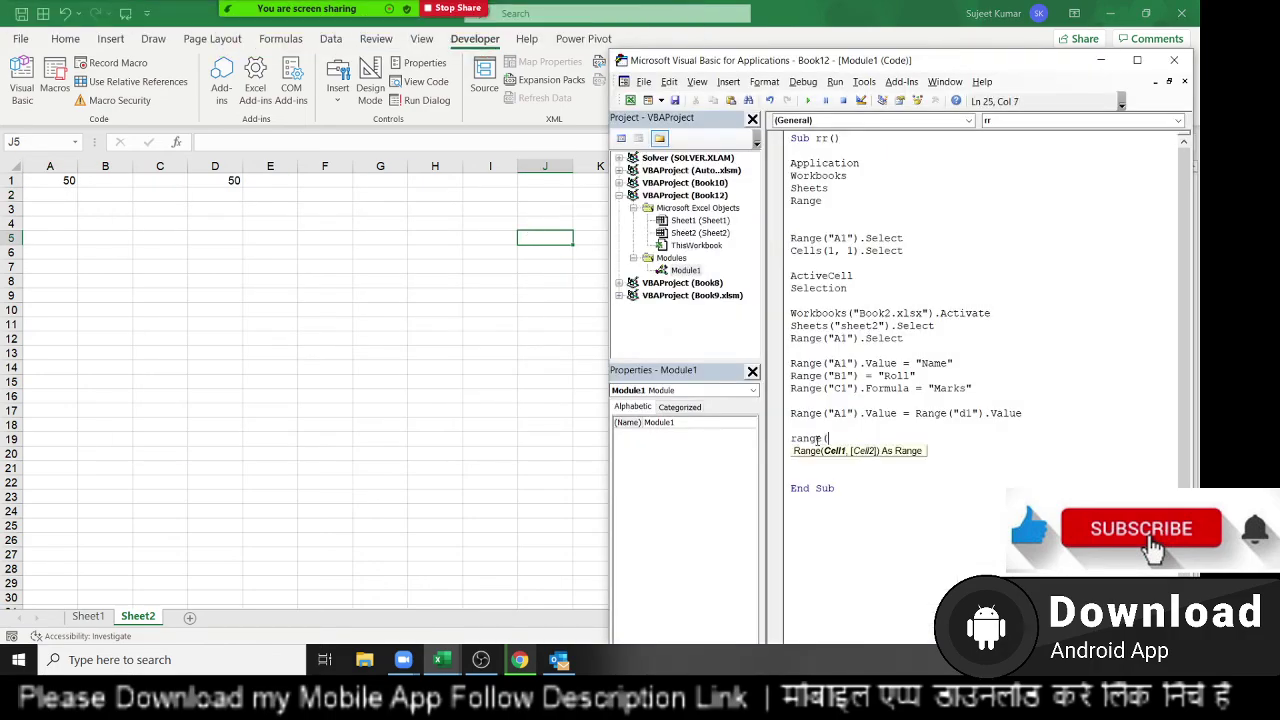
{"action": "type", "text": "\"A1\")"}
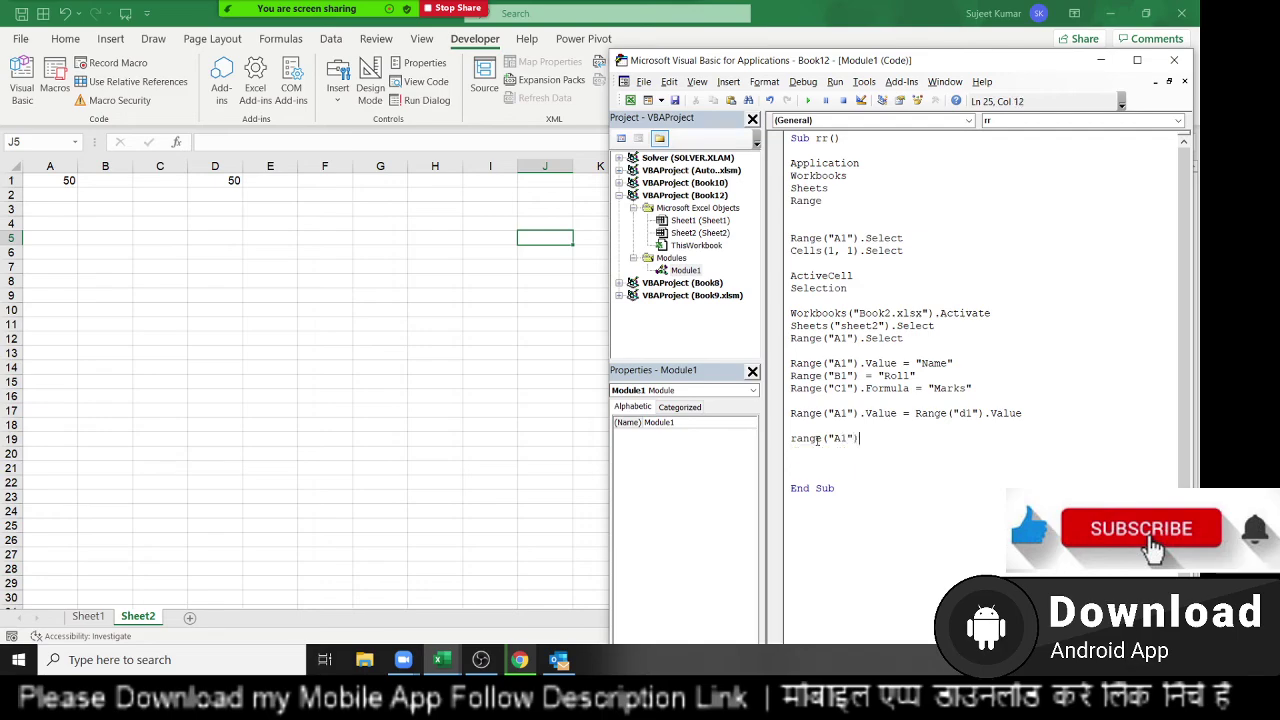
{"action": "type", "text": ".Value = "}
{"action": "type", "text": "ramhe("}
{"action": "key", "text": "BackSpace"}
{"action": "key", "text": "BackSpace"}
{"action": "key", "text": "BackSpace"}
{"action": "type", "text": "g"}
{"action": "type", "text": "e"}
{"action": "key", "text": "BackSpace"}
{"action": "key", "text": "BackSpace"}
{"action": "key", "text": "BackSpace"}
{"action": "type", "text": "nge(\""}
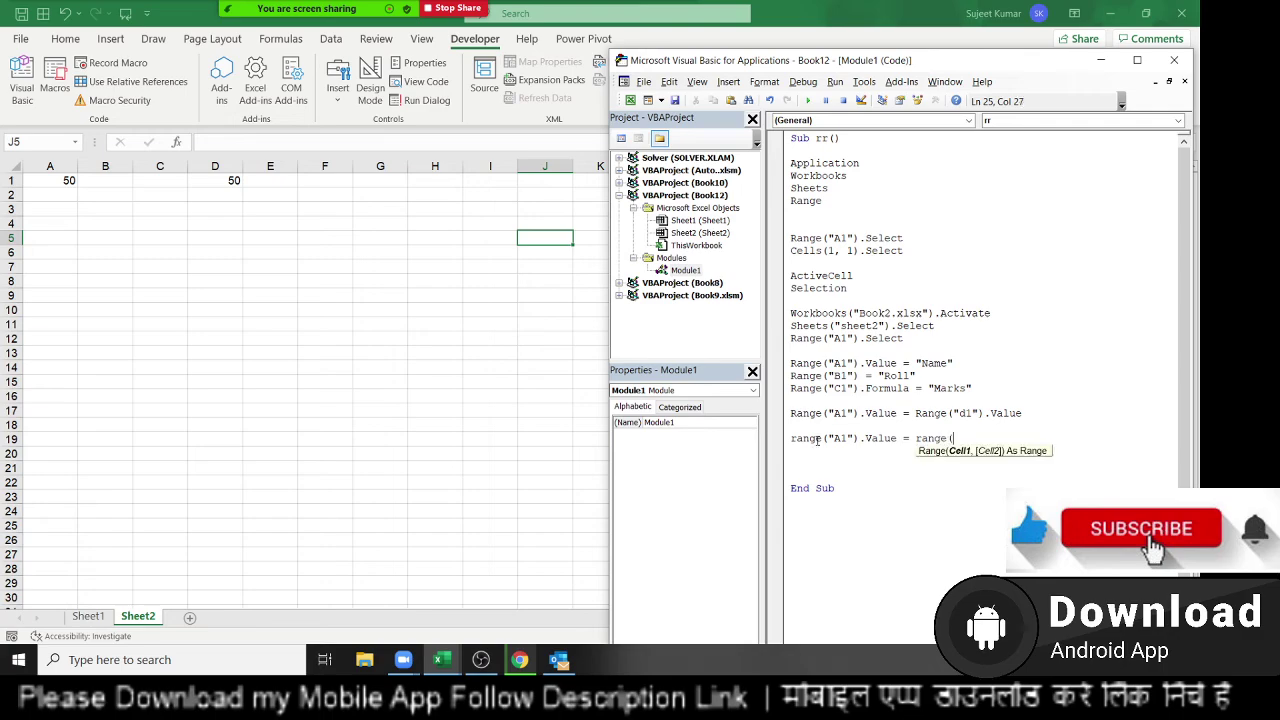
{"action": "type", "text": "D1"}
{"action": "type", "text": "\"_)"}
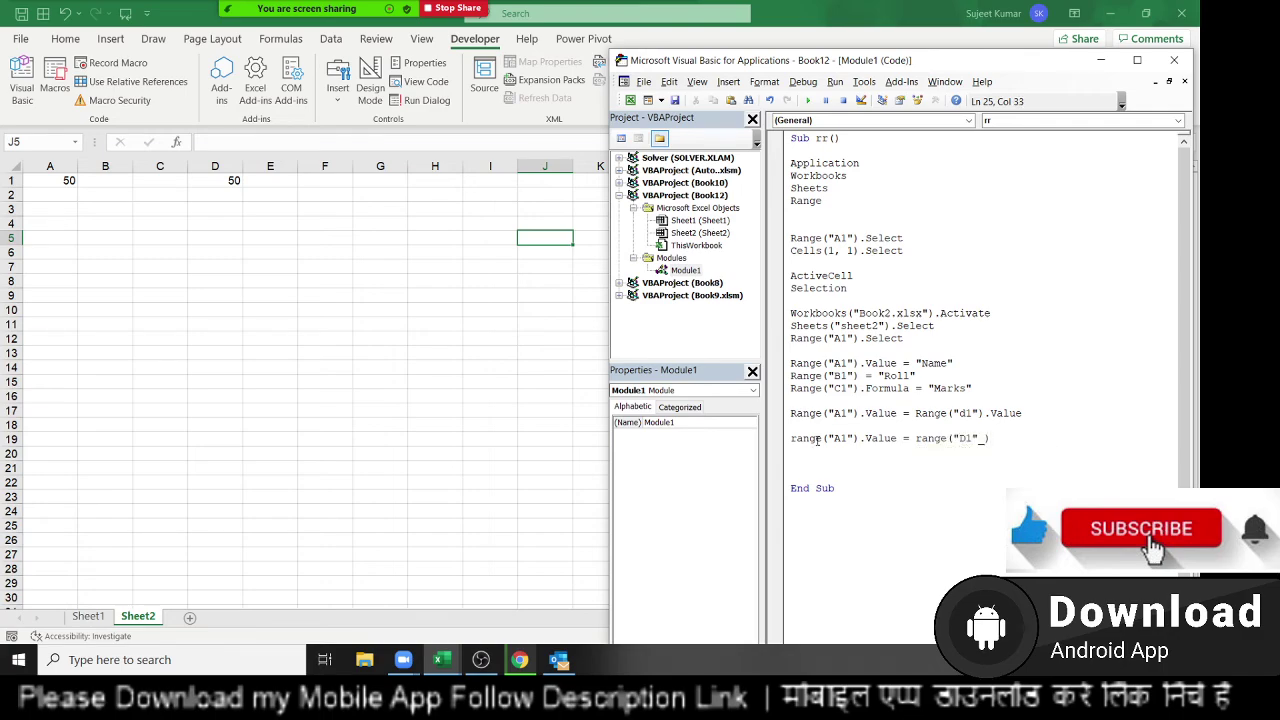
{"action": "key", "text": "BackSpace"}
{"action": "key", "text": "BackSpace"}
{"action": "type", "text": ")."}
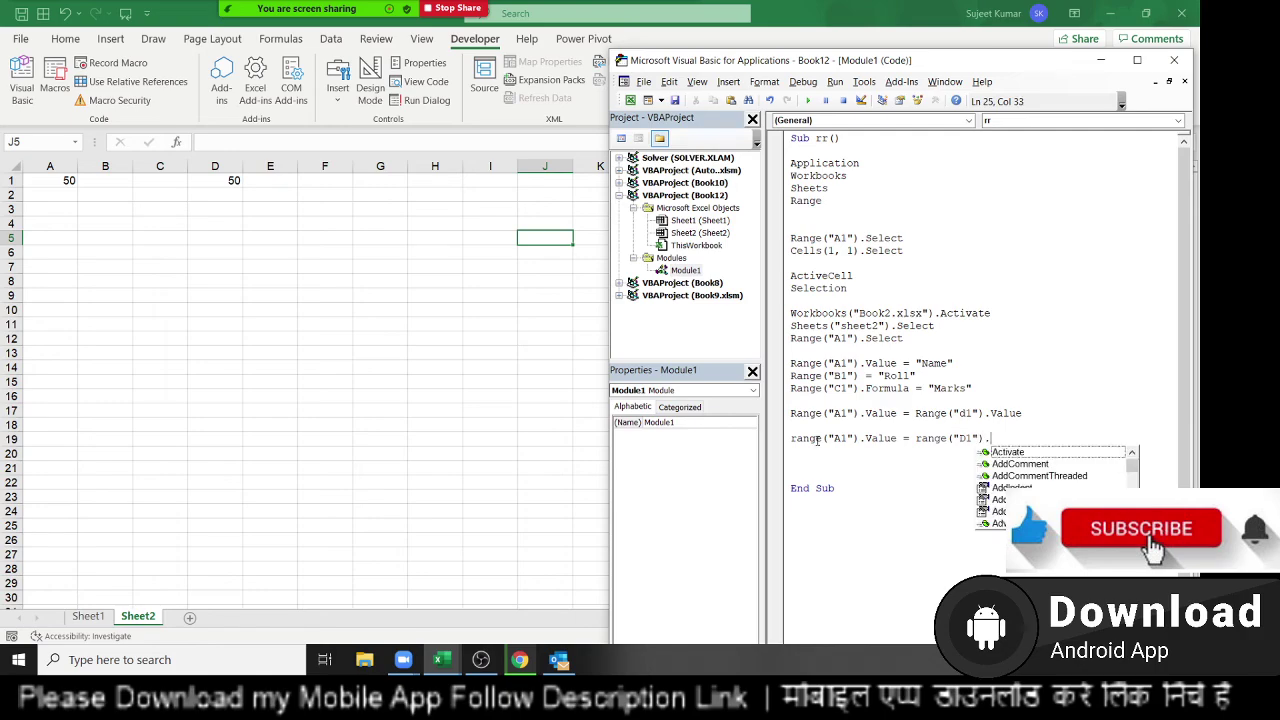
{"action": "type", "text": "f"}
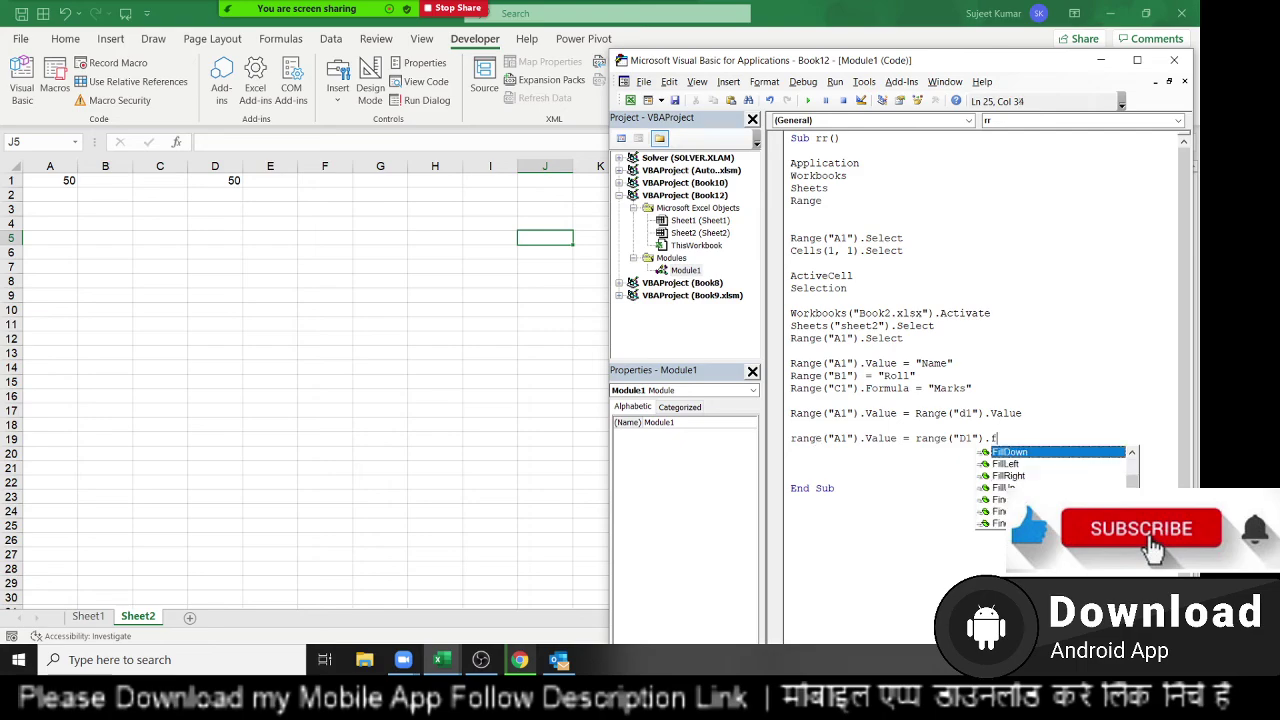
{"action": "type", "text": "or"}
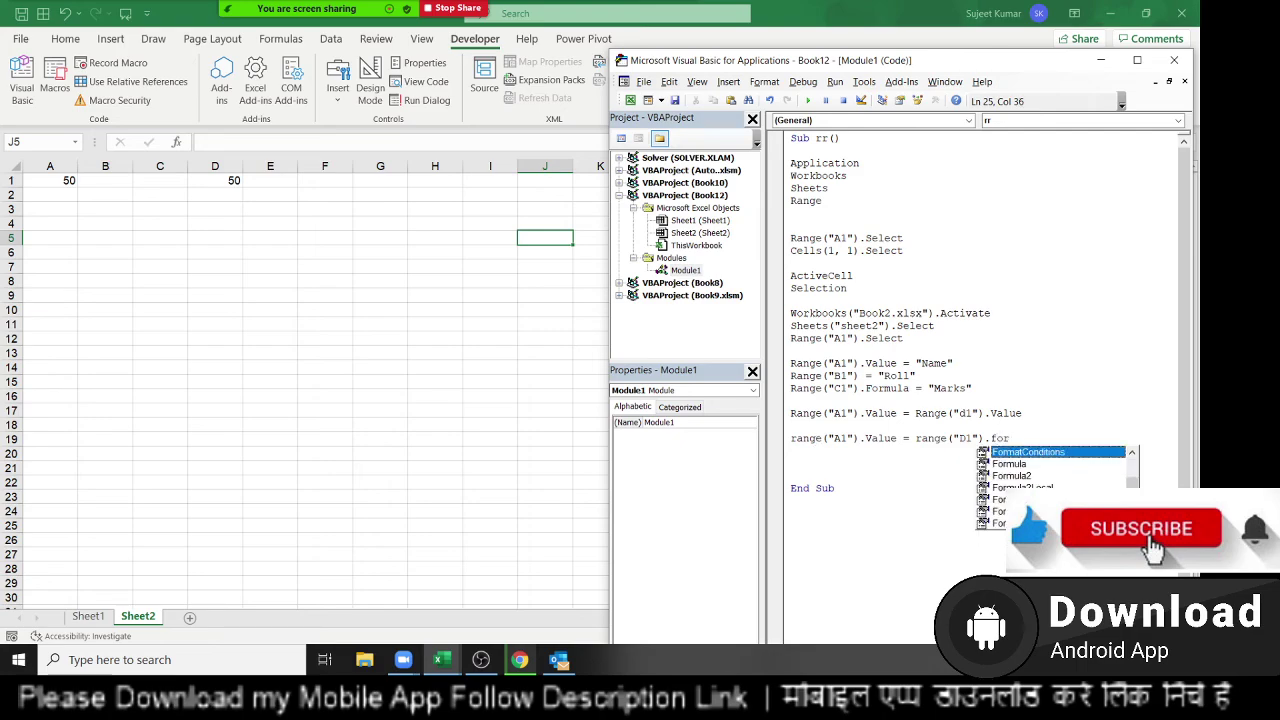
{"action": "type", "text": "mu"}
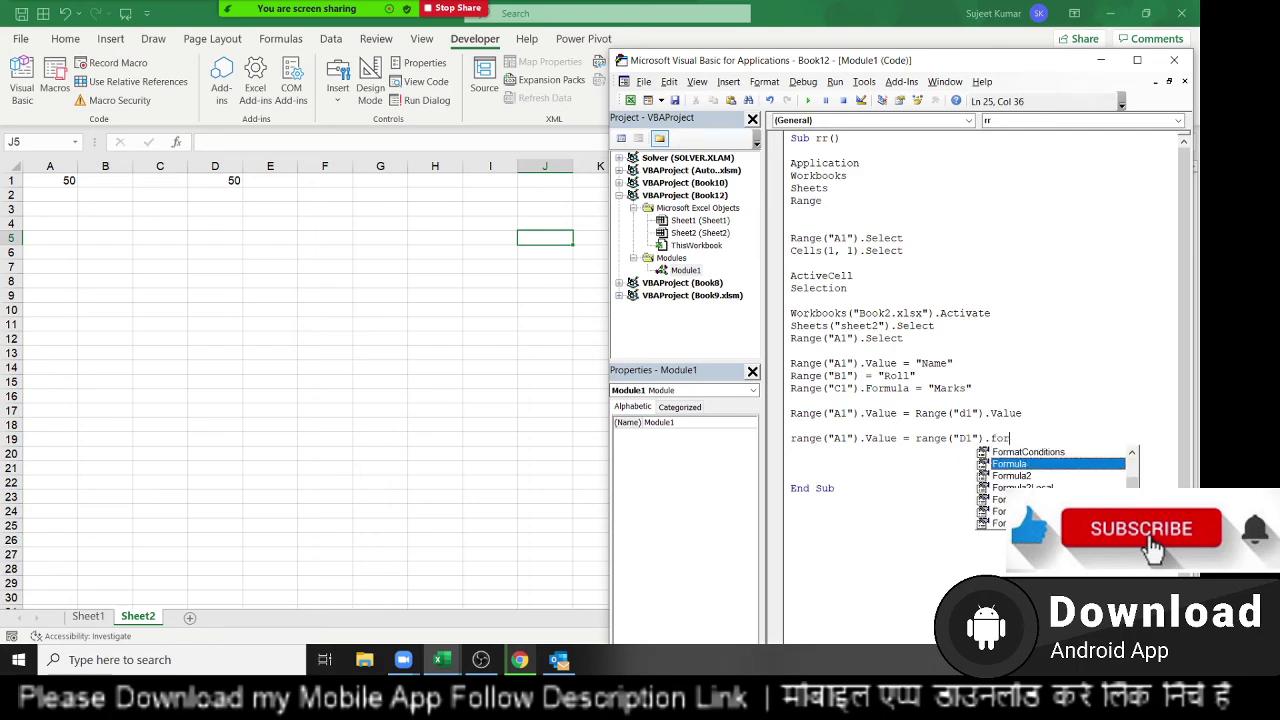
{"action": "key", "text": "Return"}
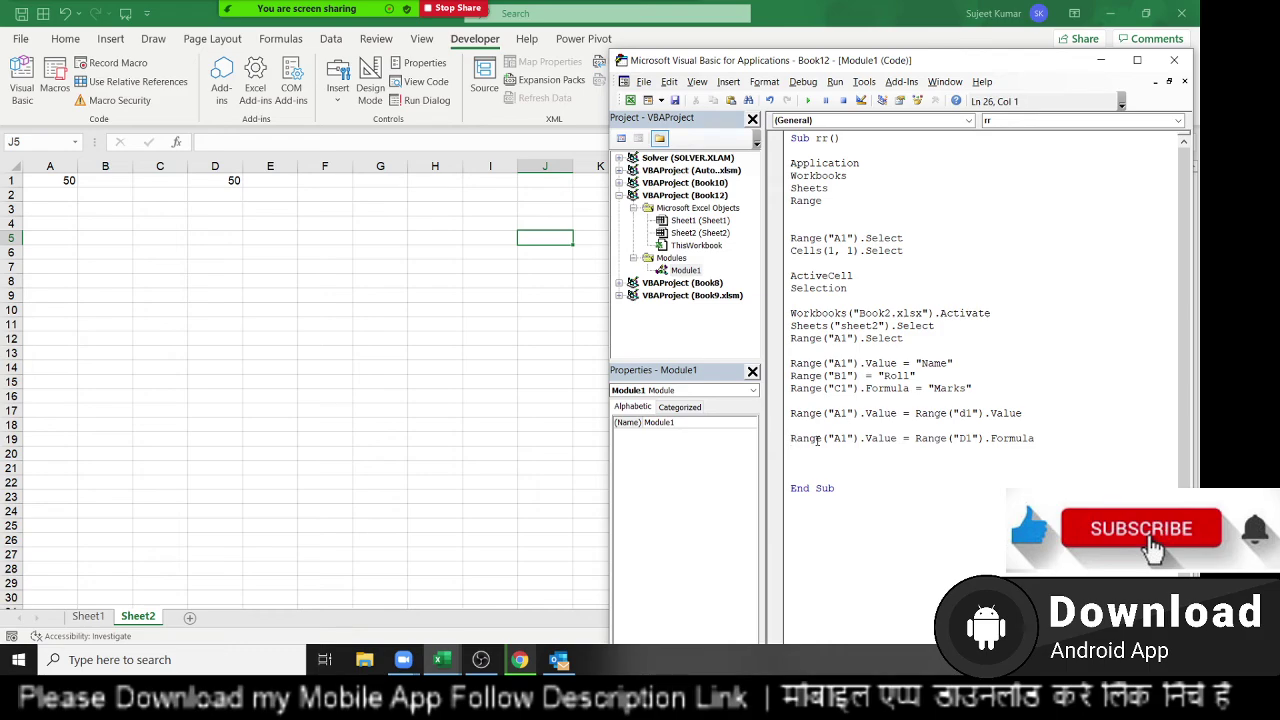
{"action": "key", "text": "Left"}
- Check D1's formula and enter =20+30 directly in A1 on Sheet2
{"action": "left_click", "coordinate": [224, 182]}
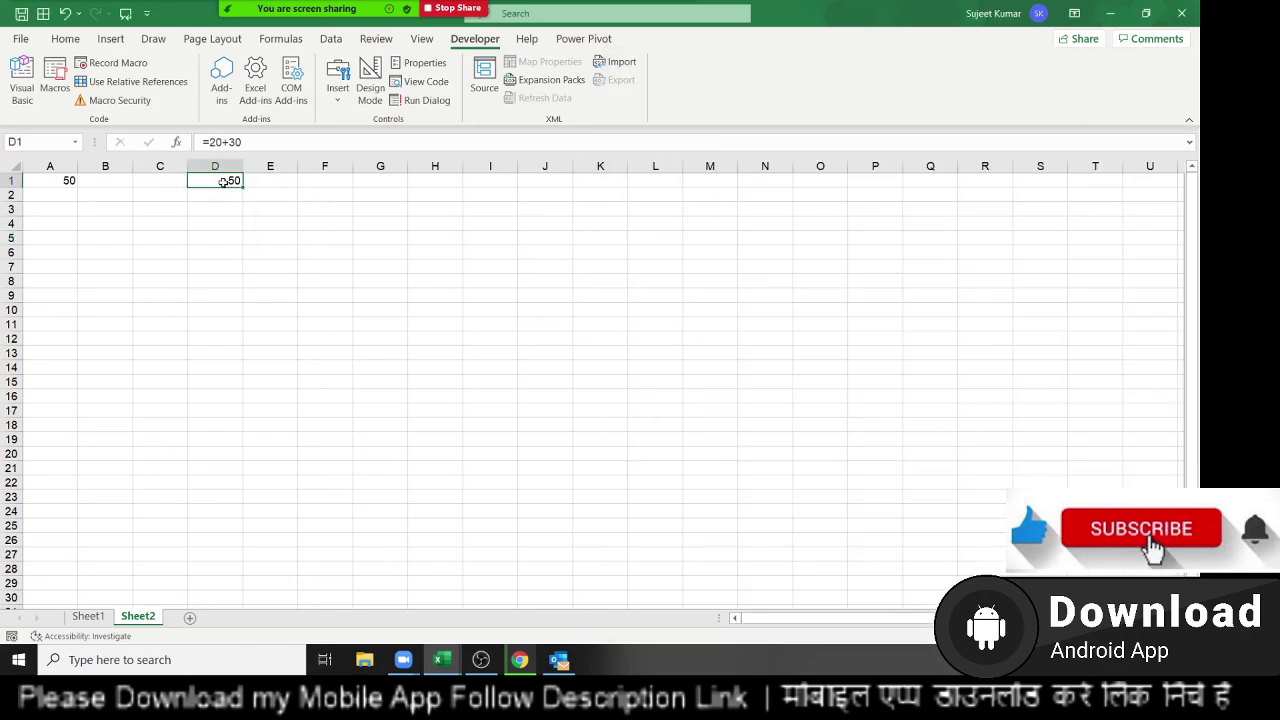
{"action": "left_click", "coordinate": [72, 180]}
{"action": "type", "text": "=20"}
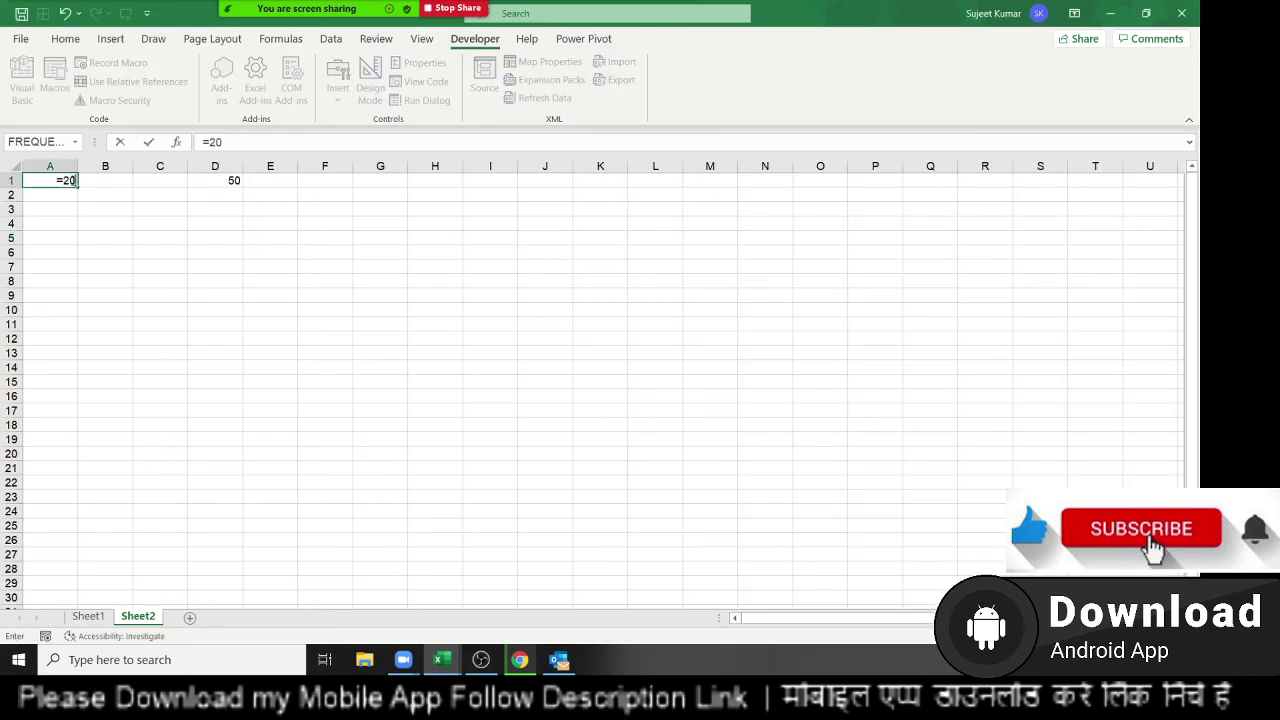
{"action": "type", "text": "+30"}
{"action": "key", "text": "Return"}
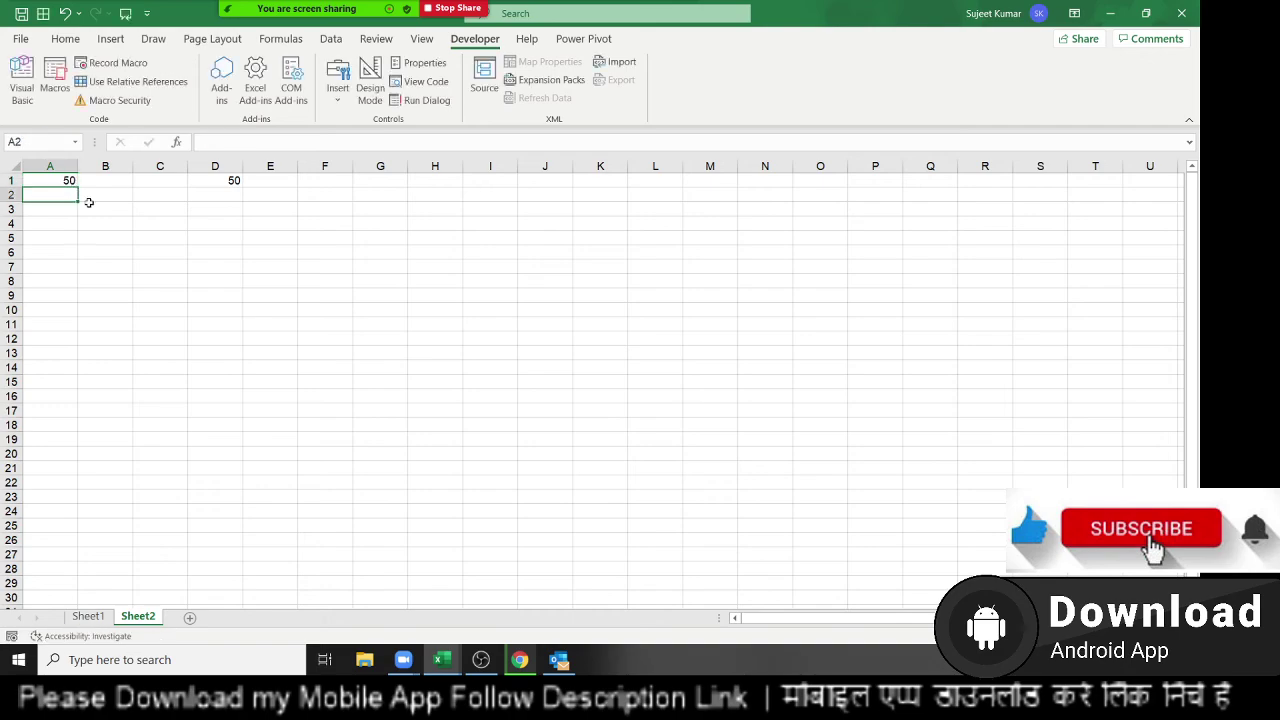
{"action": "left_click", "coordinate": [129, 208]}
{"action": "key", "text": "alt+F11"}
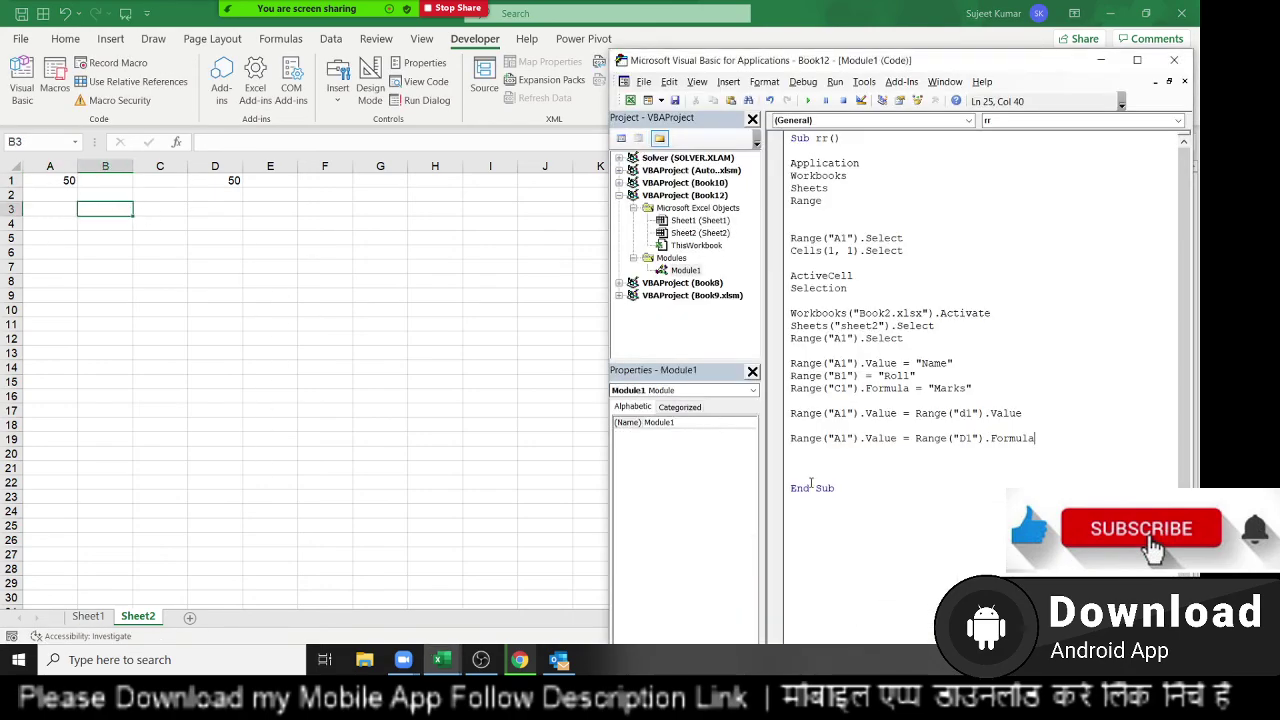
- Duplicate the Workbooks("Book2.xlsx").Activate and Sheets("sheet2").Select lines just above End Sub
{"action": "left_click", "coordinate": [809, 475]}
{"action": "key", "text": "Return"}
{"action": "key", "text": "Return"}
{"action": "left_click", "coordinate": [791, 313]}
{"action": "key", "text": "shift+Down"}
{"action": "key", "text": "shift+Down"}
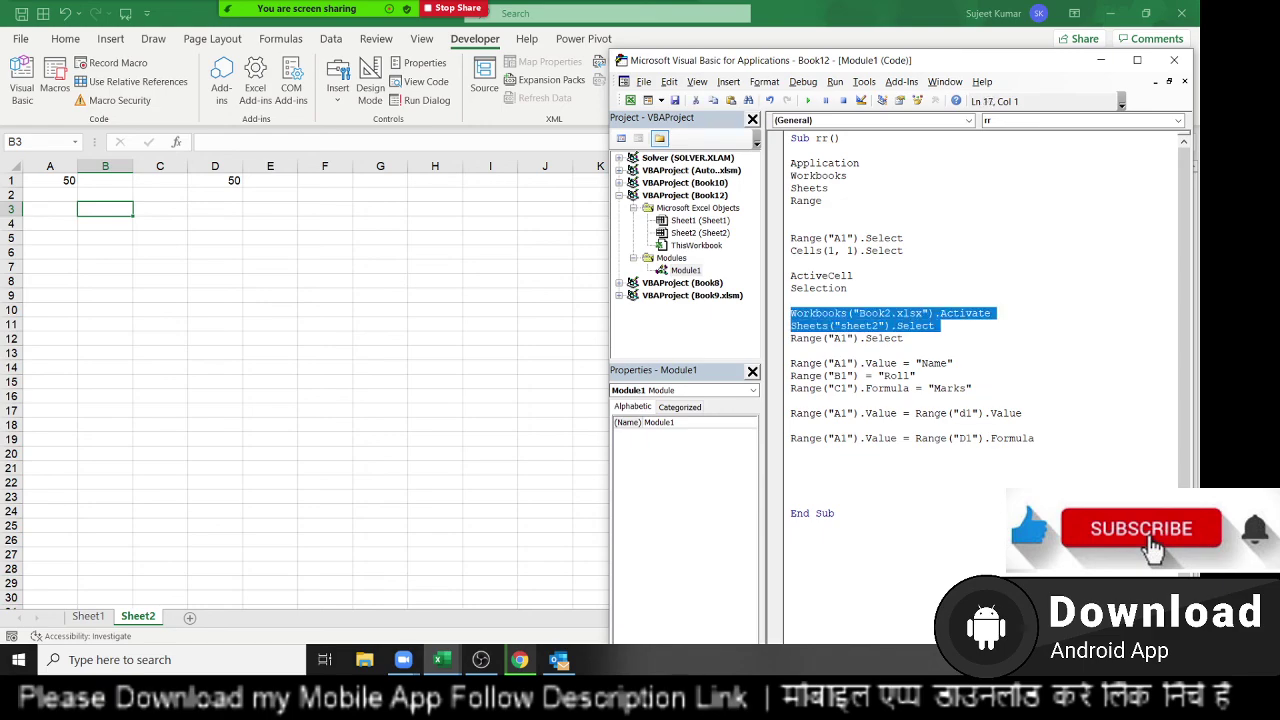
{"action": "key", "text": "ctrl+c"}
{"action": "left_click", "coordinate": [791, 475]}
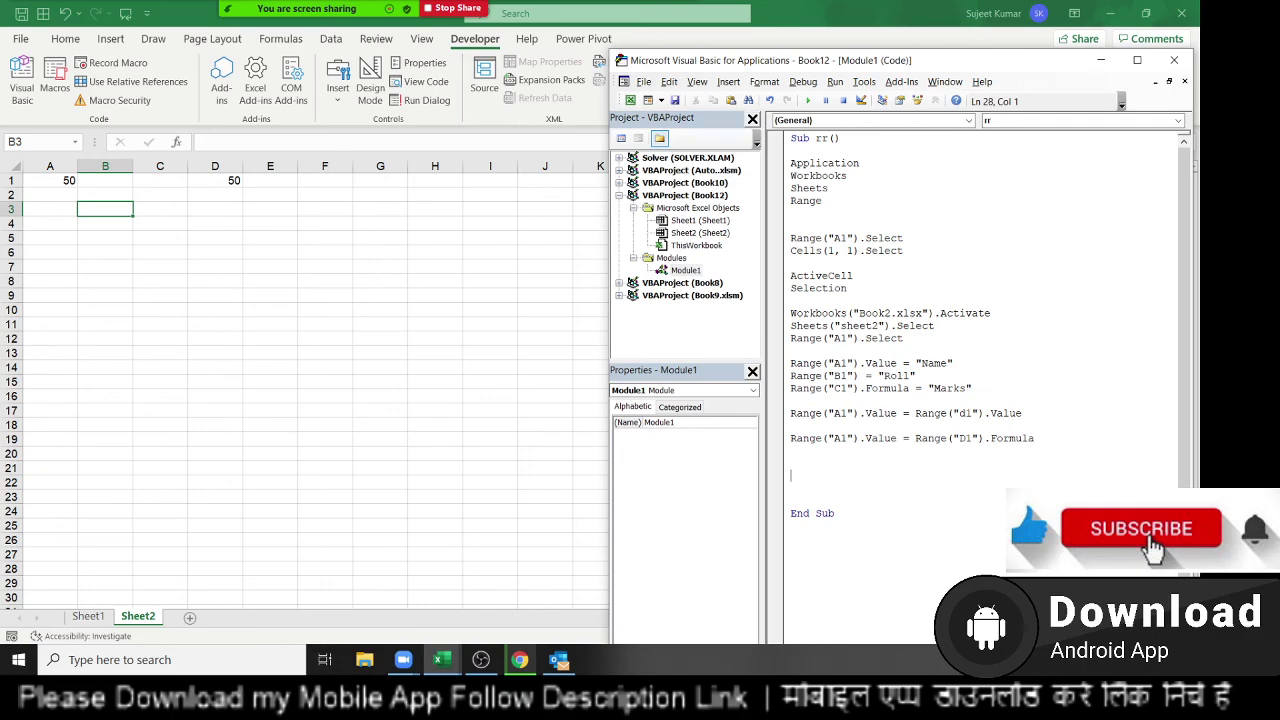
{"action": "key", "text": "ctrl+v"}
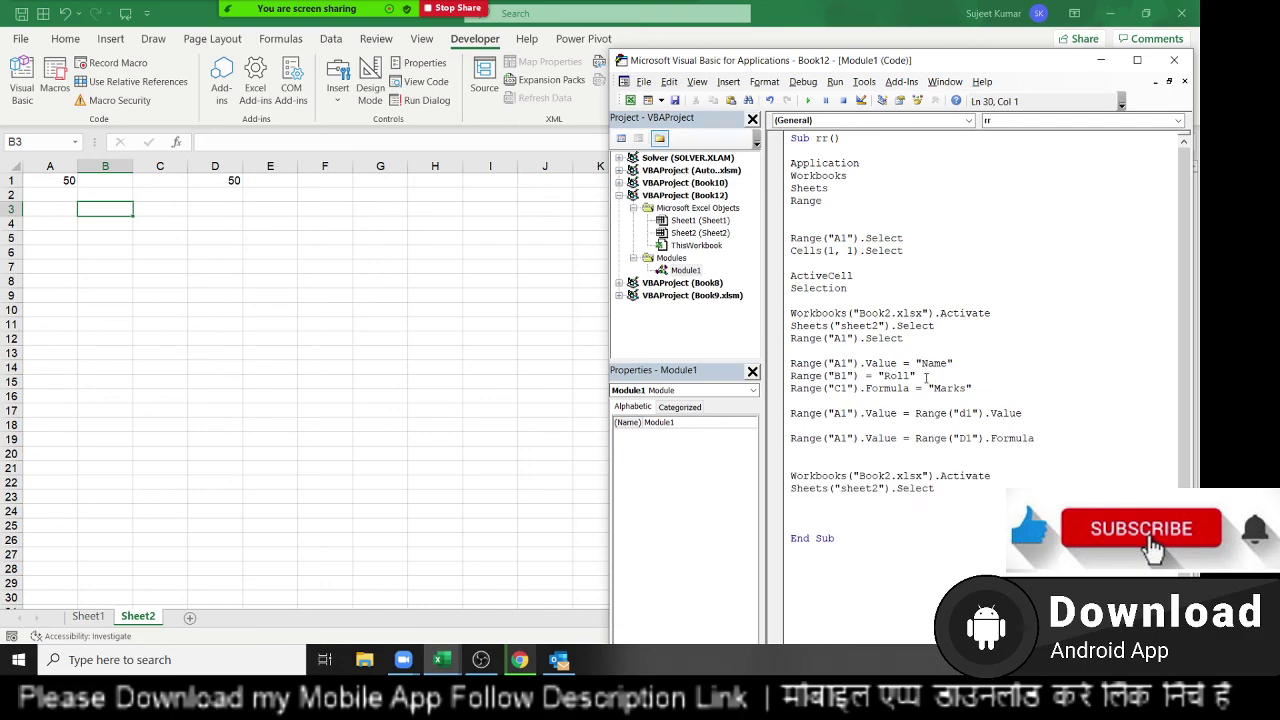
- Copy the Range("A1").Value = "Name" line below the pasted Sheets line, adding blank lines after it
{"action": "left_click_drag", "start_coordinate": [953, 363], "coordinate": [795, 364]}
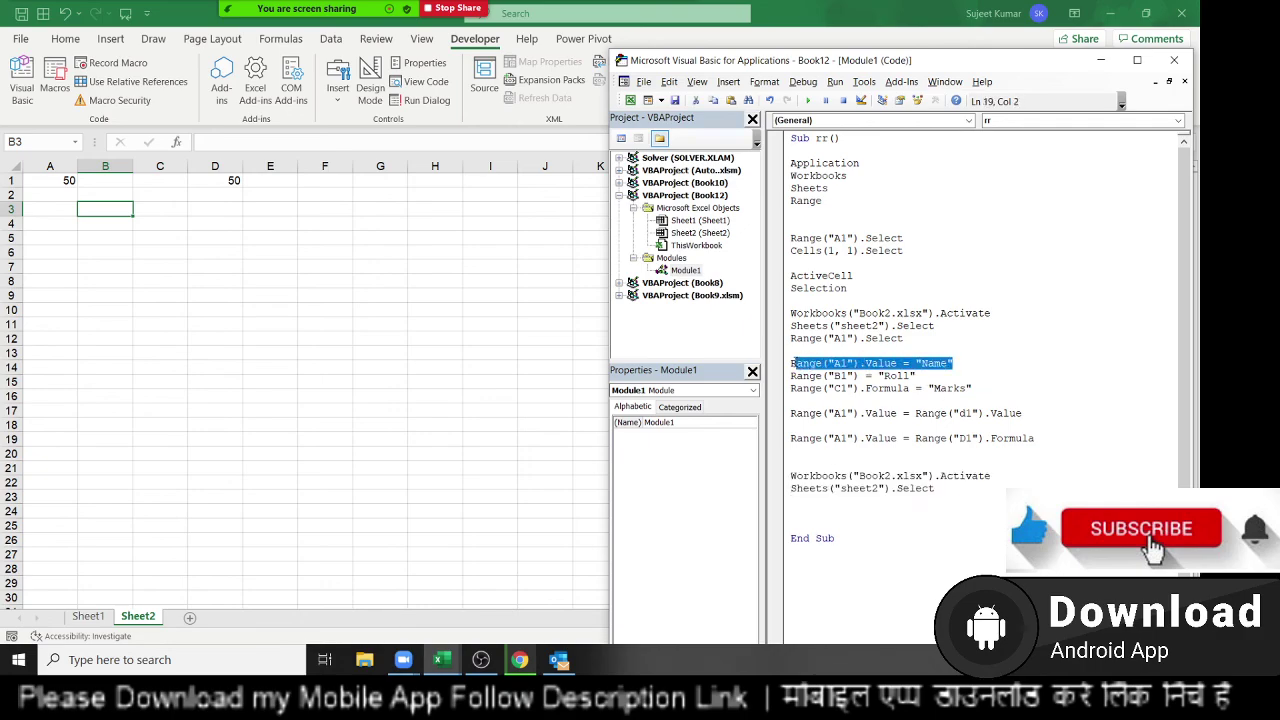
{"action": "key", "text": "End"}
{"action": "key", "text": "shift+Right"}
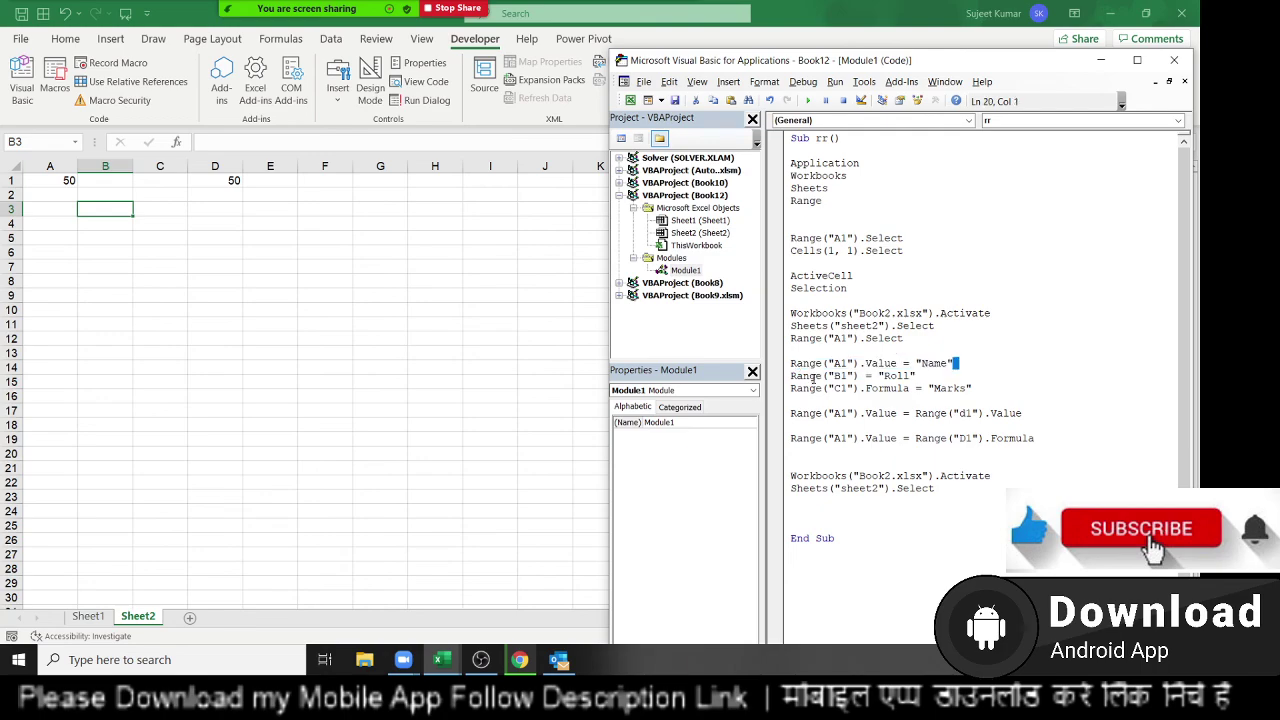
{"action": "key", "text": "shift+Left"}
{"action": "key", "text": "shift+Left"}
{"action": "key", "text": "shift+Left"}
{"action": "key", "text": "shift+Left"}
{"action": "key", "text": "shift+Left"}
{"action": "key", "text": "shift+Left"}
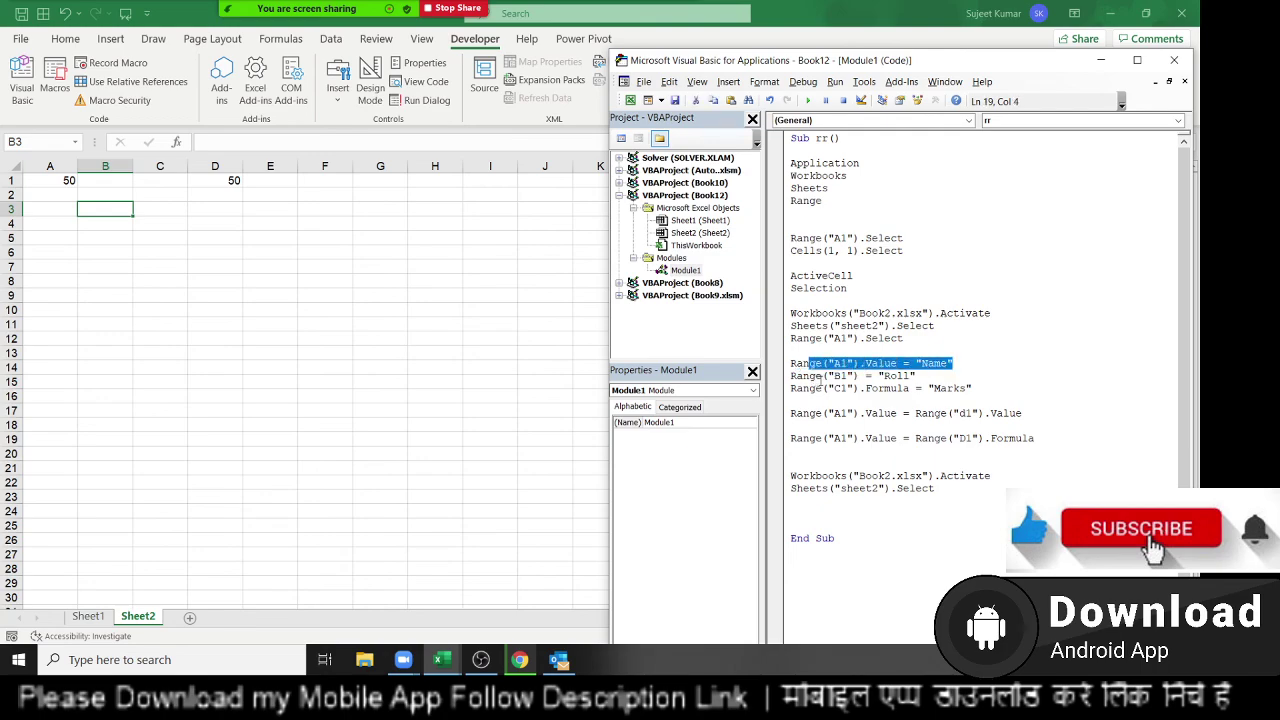
{"action": "key", "text": "shift+Left"}
{"action": "key", "text": "shift+Left"}
{"action": "key", "text": "shift+Left"}
{"action": "key", "text": "ctrl+c"}
{"action": "left_click", "coordinate": [805, 501]}
{"action": "key", "text": "ctrl+v"}
{"action": "key", "text": "Return"}
{"action": "key", "text": "Return"}
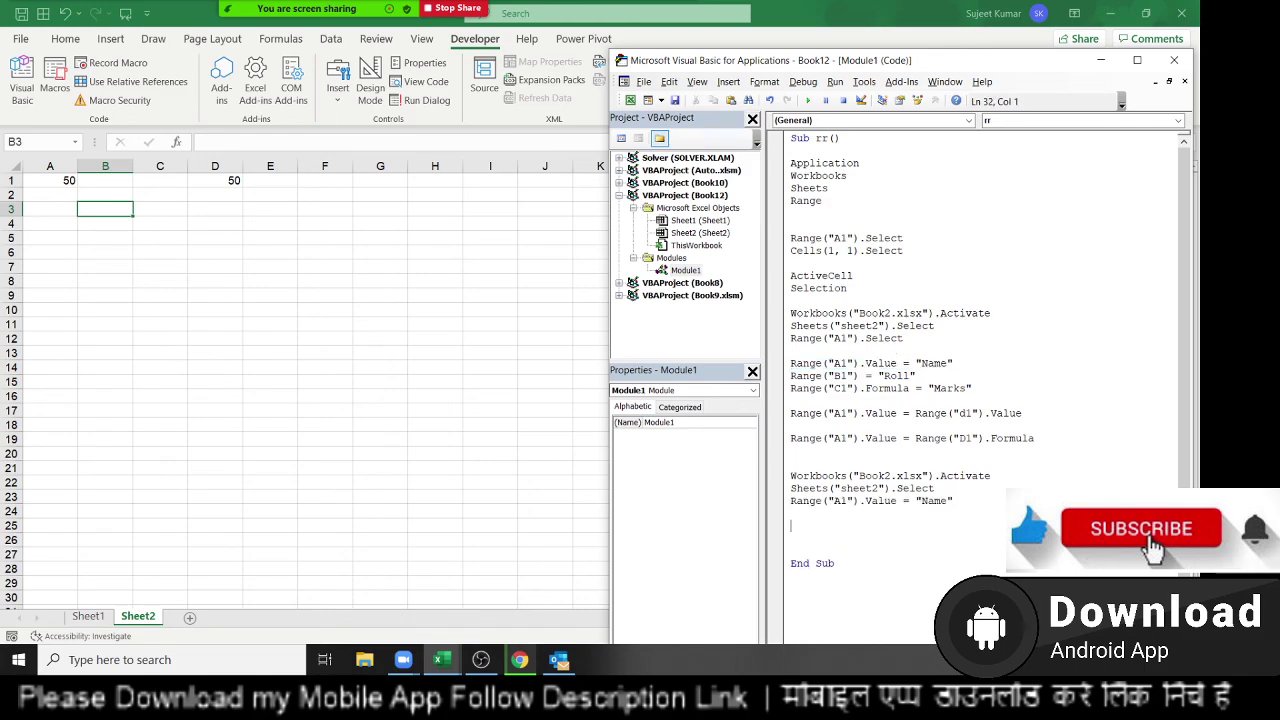
- Write Sheets("sheet2").Range("A2").Value on a new line, then select and copy the Workbooks("Book2.xlsx"). prefix on the Activate line
{"action": "type", "text": "sh"}
{"action": "type", "text": "eets(\""}
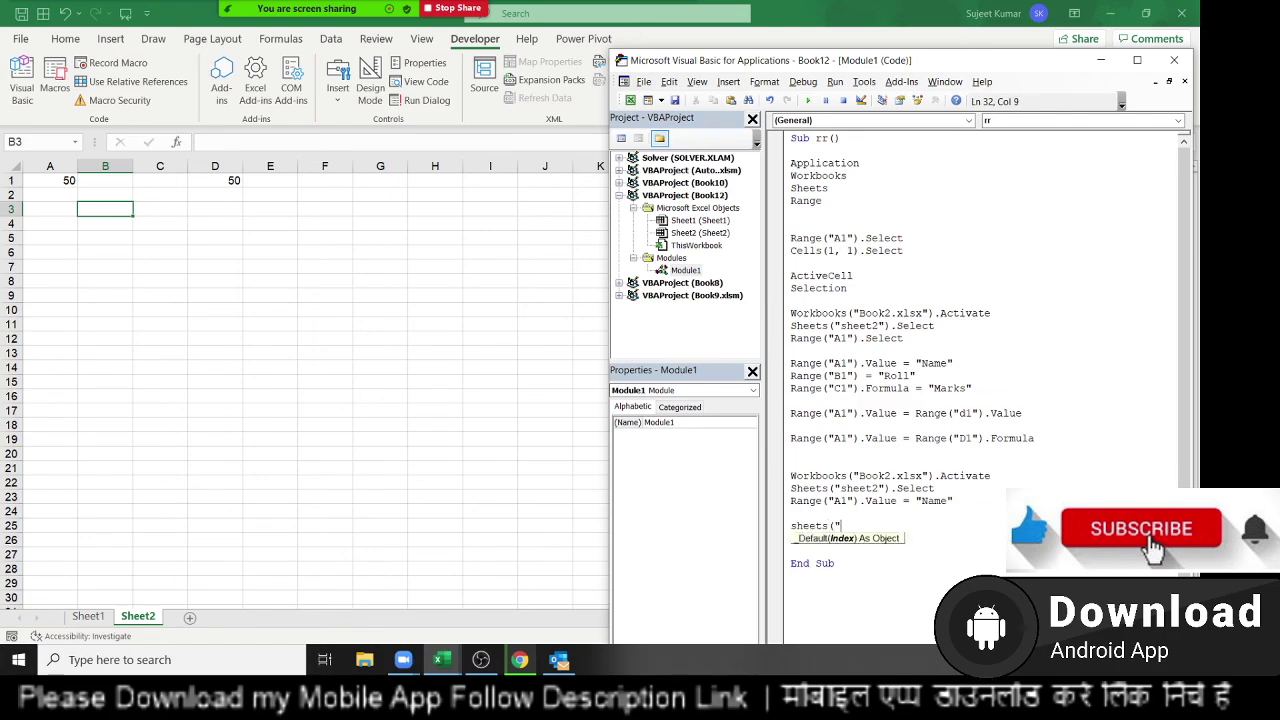
{"action": "type", "text": "sheet2"}
{"action": "type", "text": "\").er"}
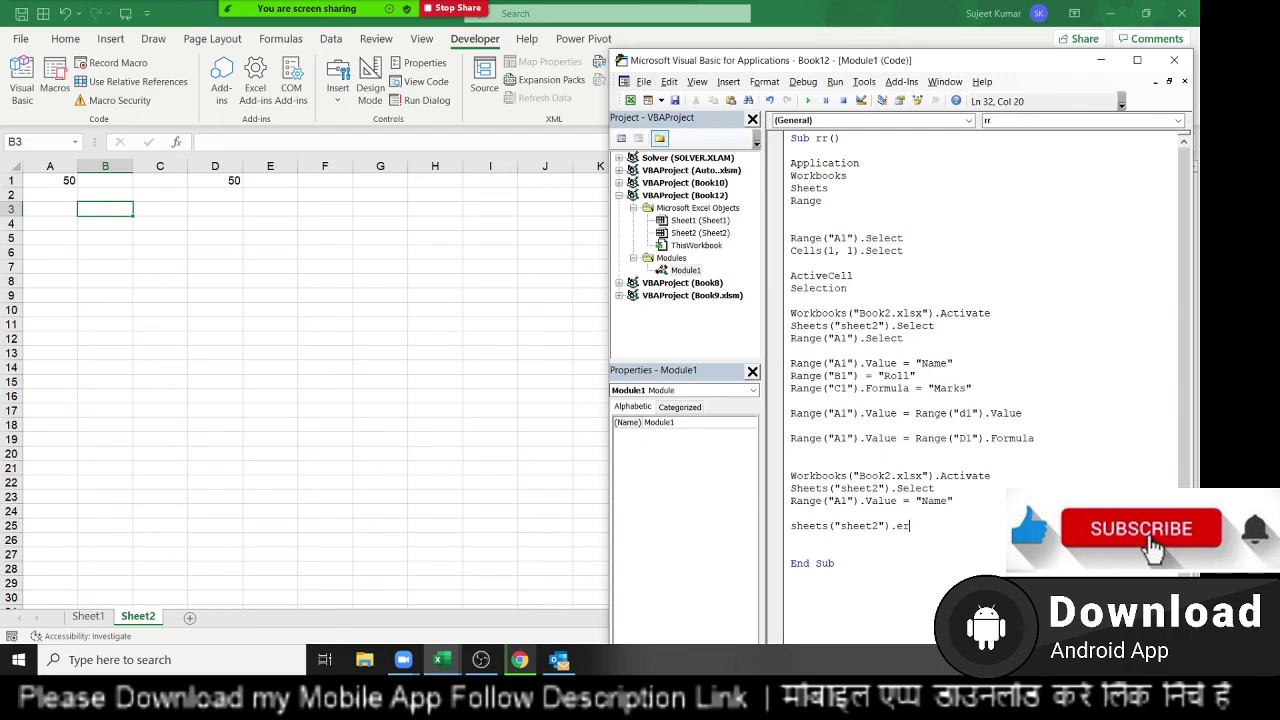
{"action": "key", "text": "BackSpace"}
{"action": "key", "text": "BackSpace"}
{"action": "type", "text": "ran"}
{"action": "type", "text": "ge(\"A"}
{"action": "type", "text": "2\").v"}
{"action": "key", "text": "Down"}
{"action": "key", "text": "BackSpace"}
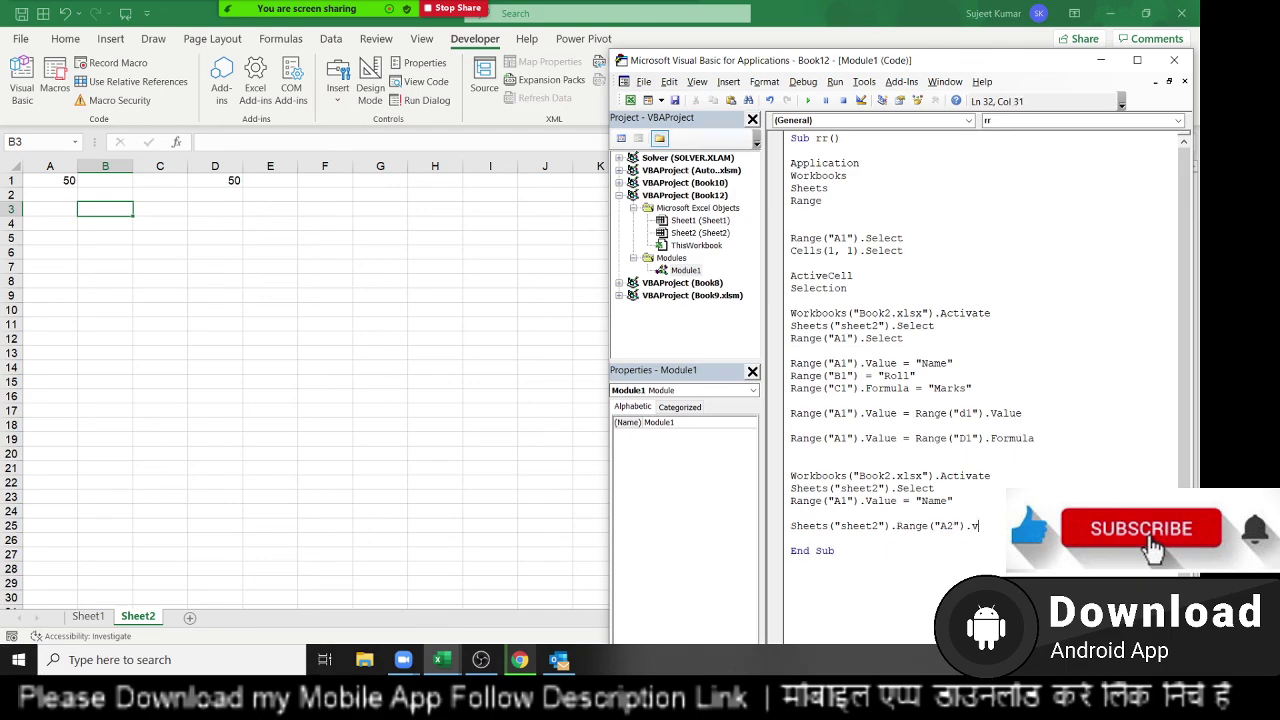
{"action": "type", "text": "alu"}
{"action": "type", "text": "e"}
{"action": "key", "text": "Return"}
{"action": "left_click_drag", "start_coordinate": [935, 476], "coordinate": [787, 476]}
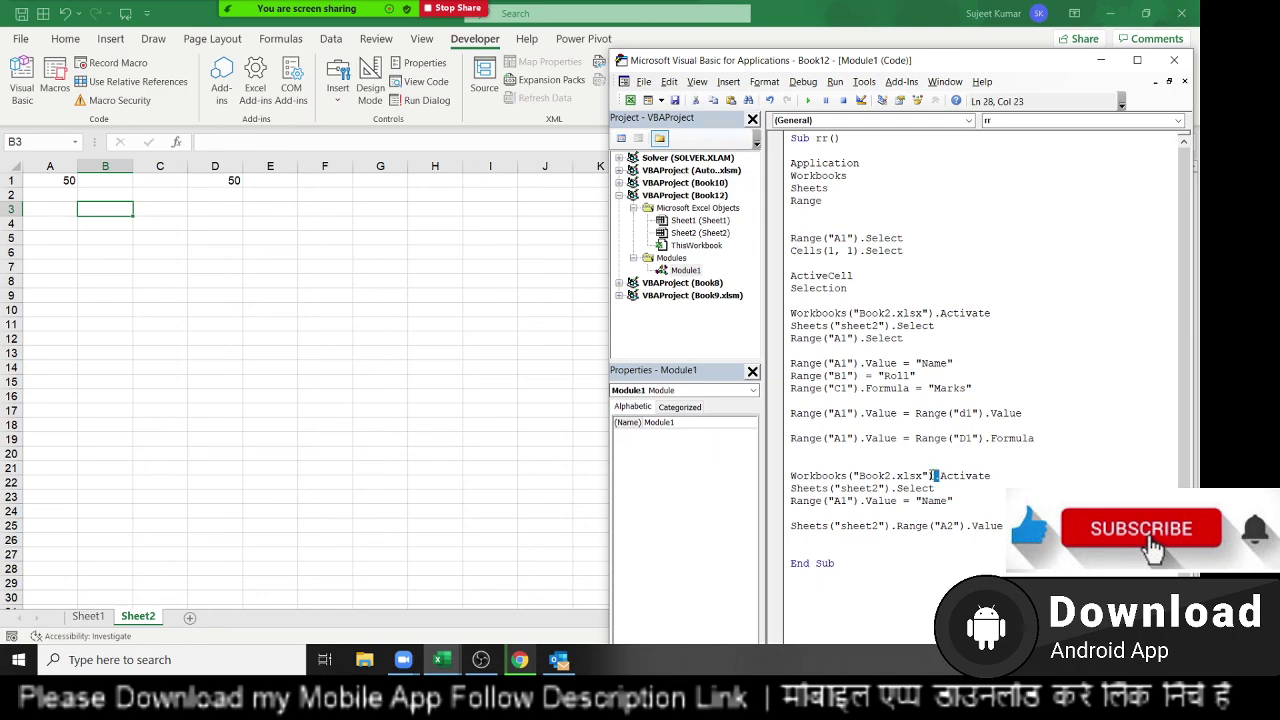
- Paste Workbooks("Book2.xlsx"). before the new Sheets line, comparing it with the Activate/Select lines
{"action": "left_click", "coordinate": [792, 526]}
{"action": "key", "text": "ctrl+v"}
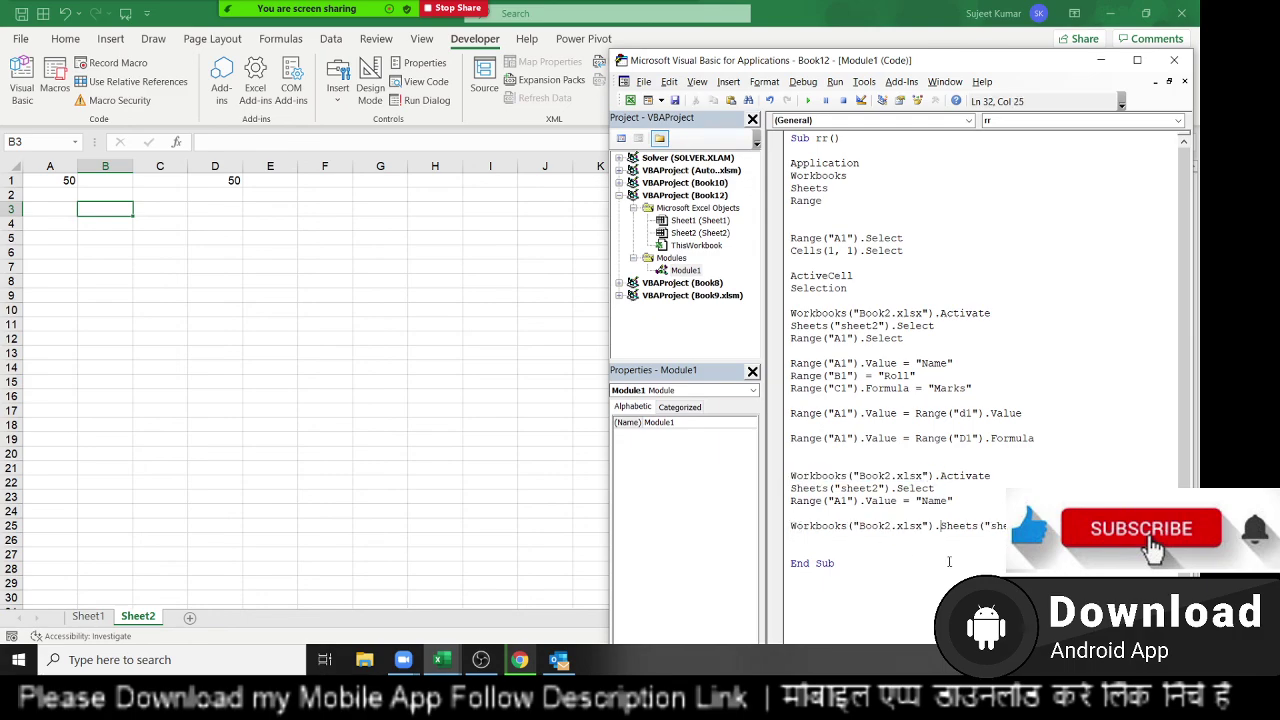
{"action": "left_click", "coordinate": [966, 562]}
{"action": "left_click_drag", "start_coordinate": [827, 528], "coordinate": [1010, 532]}
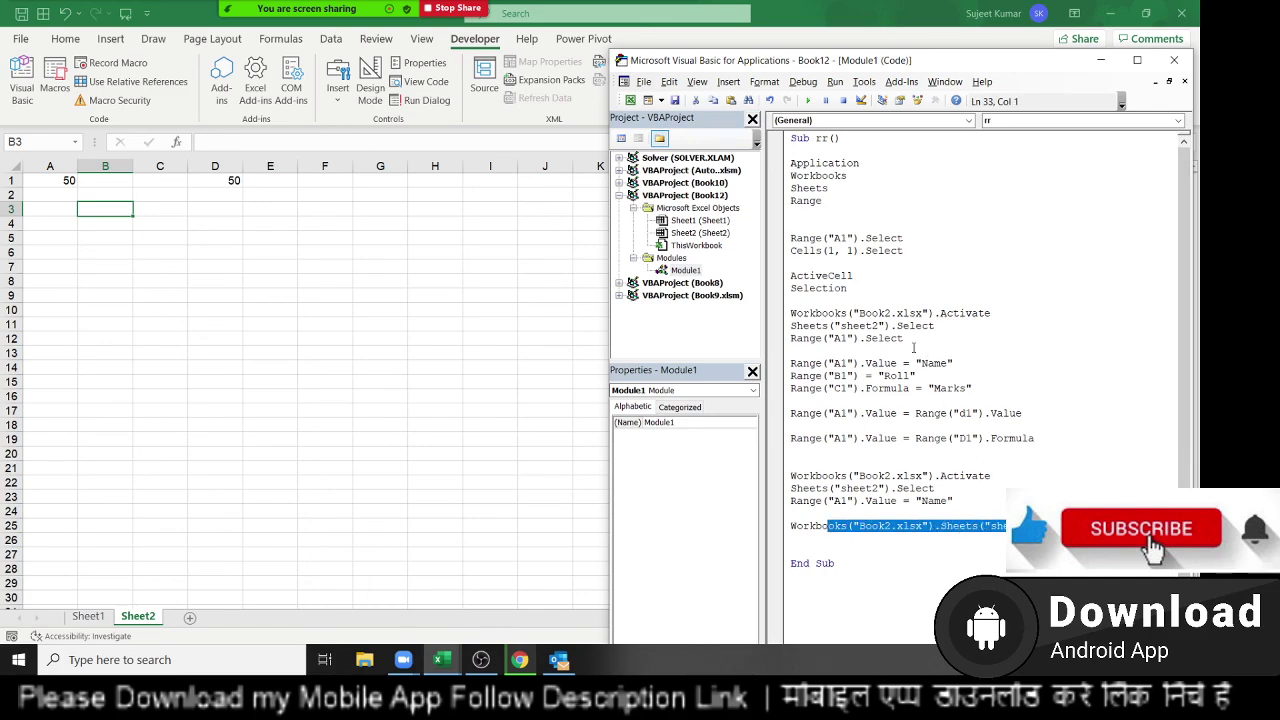
{"action": "left_click_drag", "start_coordinate": [913, 347], "coordinate": [791, 312]}
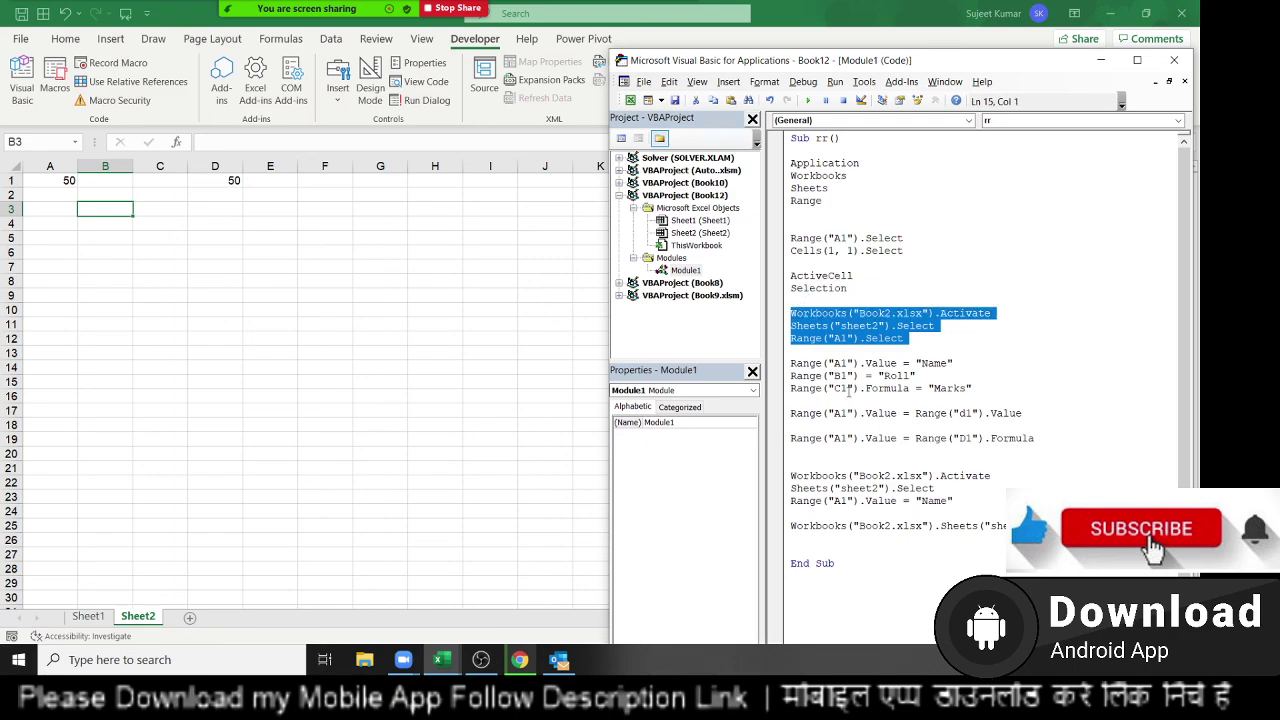